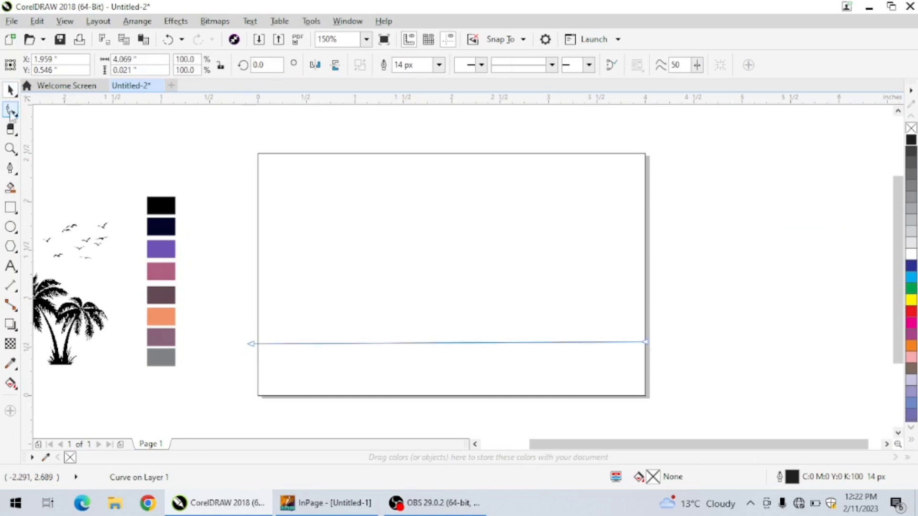
# Convert the straight line across the lower page to a curve and bend it into a gentle S-shaped wave
pyautogui.click(10, 111)
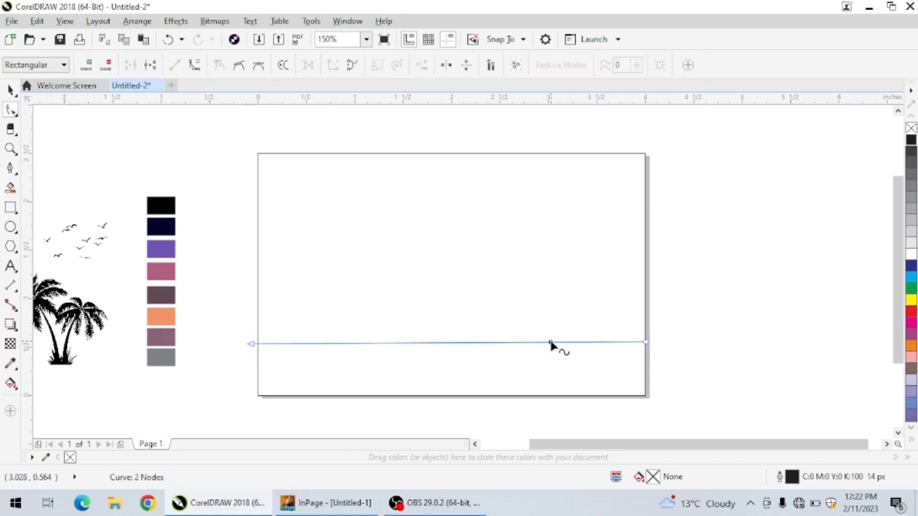
pyautogui.rightClick(551, 343)
pyautogui.click(586, 158)
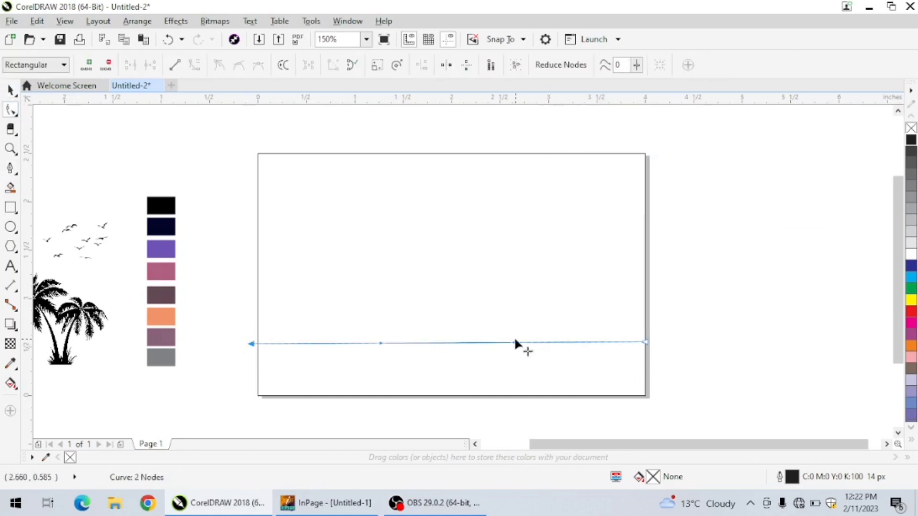
pyautogui.moveTo(516, 341); pyautogui.dragTo(377, 394)
pyautogui.moveTo(252, 344); pyautogui.dragTo(385, 359)
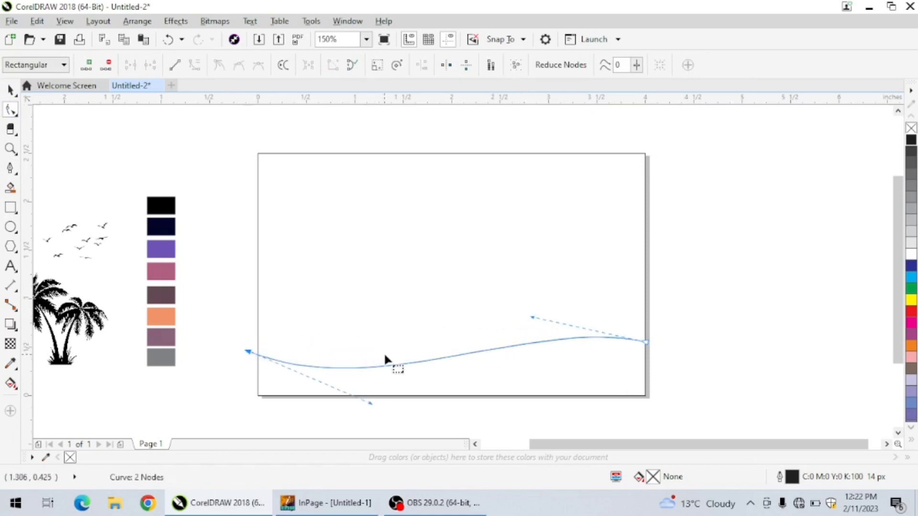
# Add a node near the middle of the wave line and adjust its handles, flattening the left section
pyautogui.doubleClick(469, 353)
pyautogui.moveTo(398, 365); pyautogui.dragTo(399, 371)
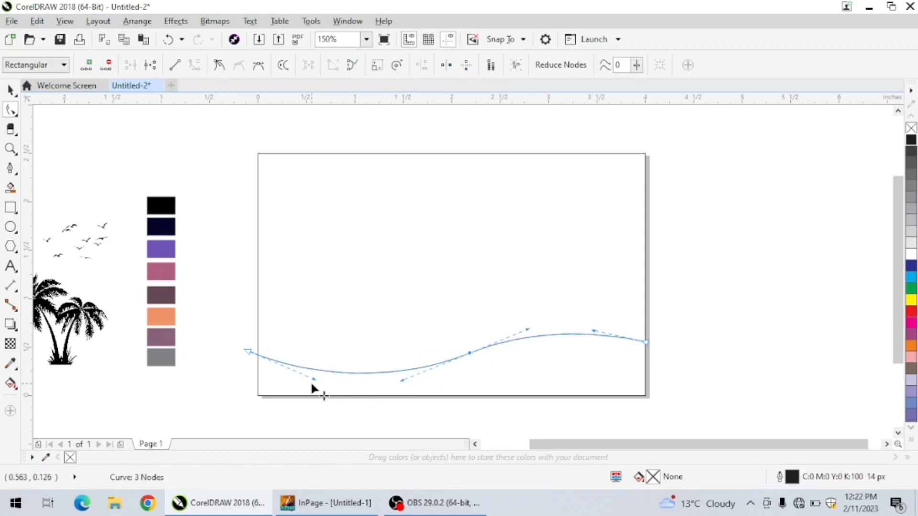
pyautogui.moveTo(314, 379); pyautogui.dragTo(324, 353)
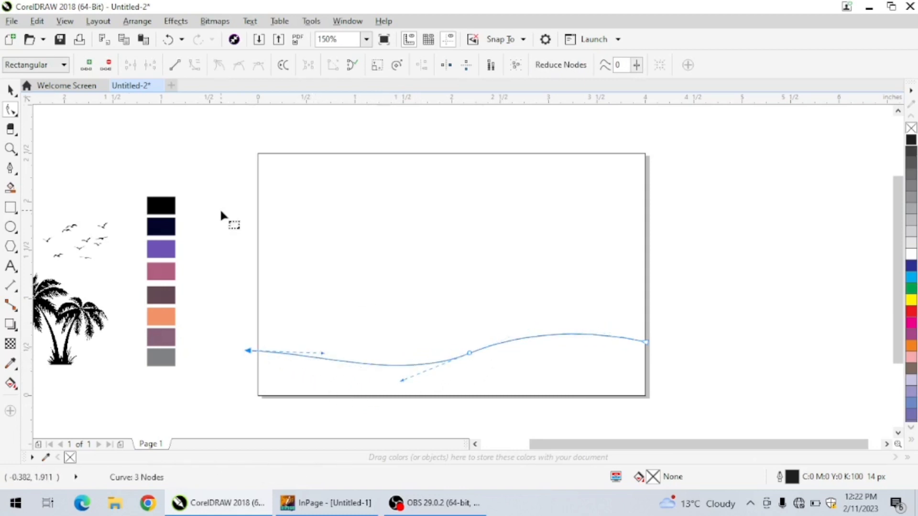
pyautogui.click(10, 90)
pyautogui.click(293, 302)
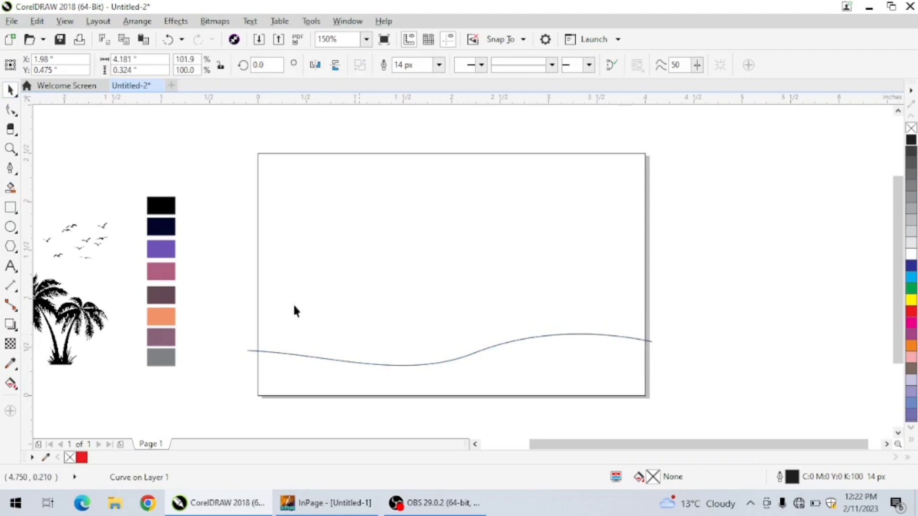
# Smart-fill the area beneath the wave line and recolour the resulting hill shape black
pyautogui.click(11, 187)
pyautogui.click(334, 377)
pyautogui.click(10, 90)
pyautogui.click(365, 405)
pyautogui.click(345, 382)
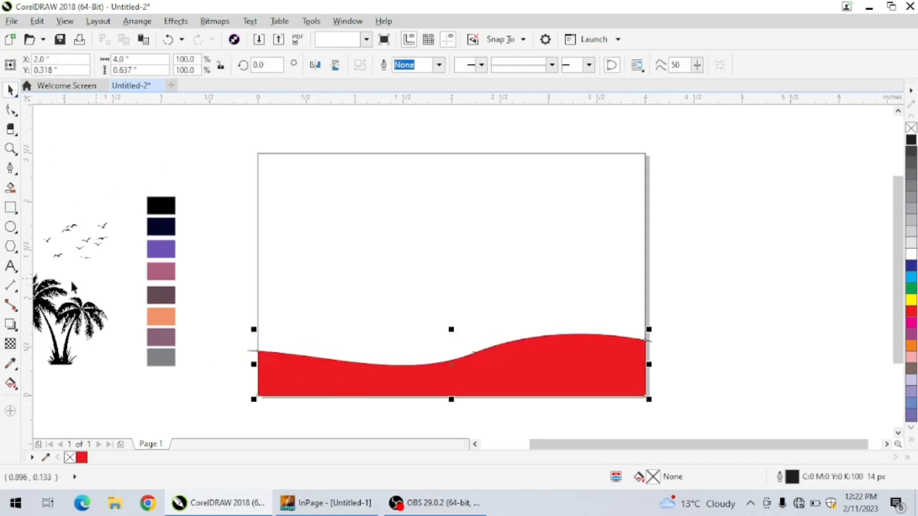
pyautogui.click(53, 182)
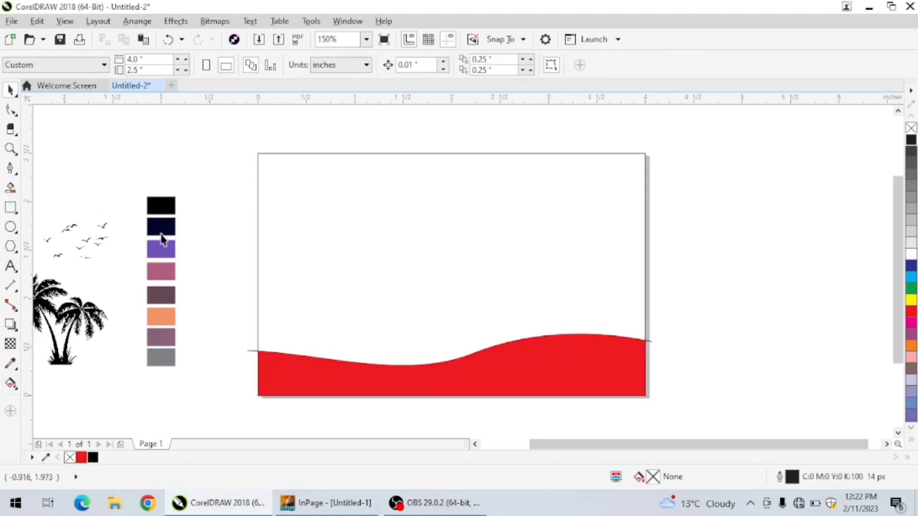
pyautogui.click(316, 388)
pyautogui.click(93, 457)
pyautogui.click(193, 382)
# Nudge the wave line up seven times and squash the black hill from its top to about 74% height
pyautogui.click(251, 351)
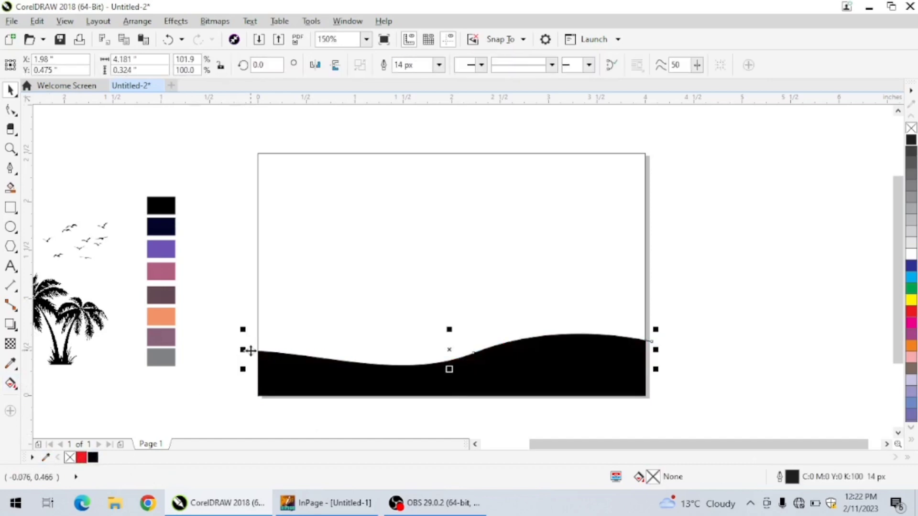
pyautogui.press('Up')
pyautogui.press('Up')
pyautogui.press('Up')
pyautogui.press('Up')
pyautogui.press('Up')
pyautogui.press('Up')
pyautogui.press('Up')
pyautogui.click(455, 362)
pyautogui.moveTo(450, 329); pyautogui.dragTo(452, 346)
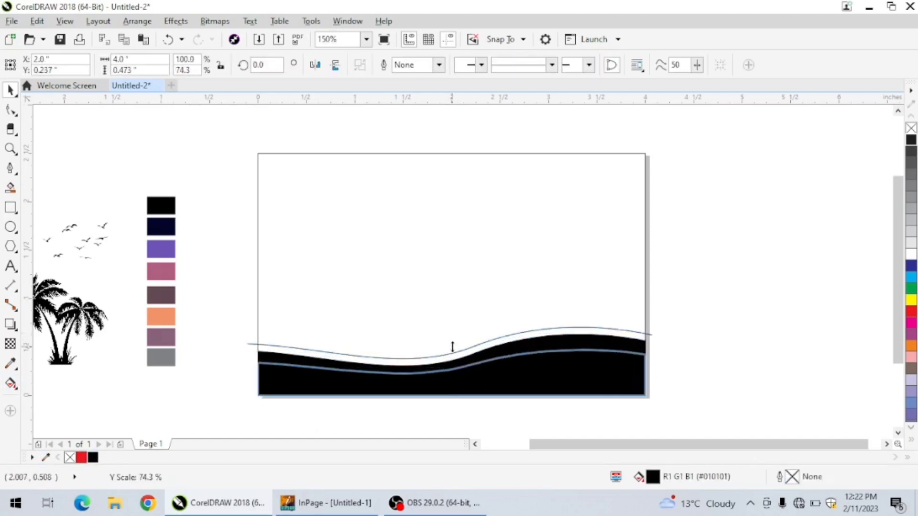
# Reshape the wave line above the black hill, lowering its right end and middle node and arching its left section
pyautogui.click(533, 337)
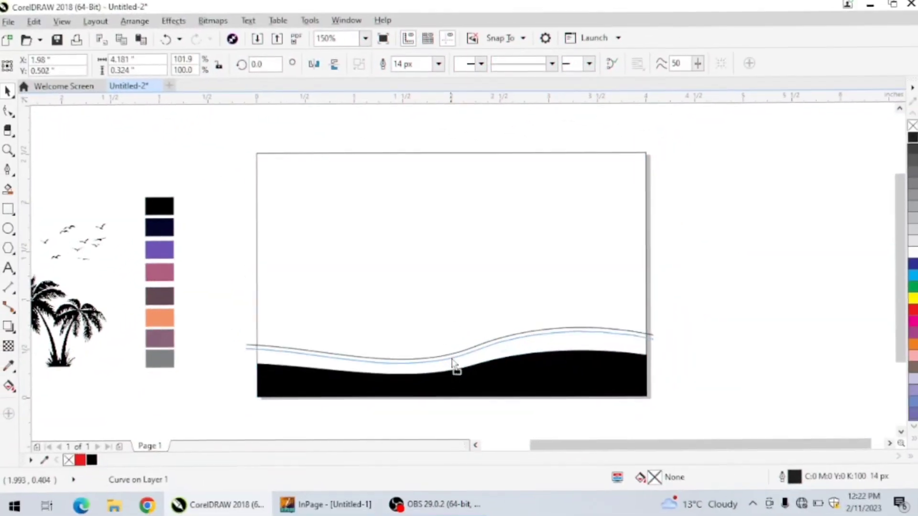
pyautogui.press('F10')
pyautogui.moveTo(653, 340); pyautogui.dragTo(650, 356)
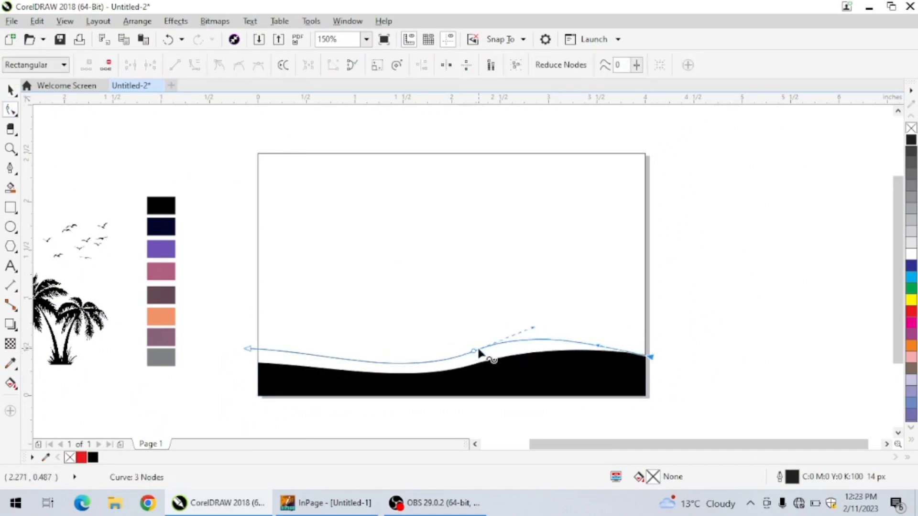
pyautogui.moveTo(325, 352); pyautogui.dragTo(320, 322)
pyautogui.moveTo(532, 327)
pyautogui.mouseDown()
pyautogui.moveTo(548, 316)
pyautogui.moveTo(526, 337)
pyautogui.mouseUp()
pyautogui.moveTo(472, 349); pyautogui.dragTo(468, 358)
pyautogui.moveTo(248, 348); pyautogui.dragTo(249, 356)
pyautogui.moveTo(323, 330); pyautogui.dragTo(349, 338)
pyautogui.moveTo(248, 357); pyautogui.dragTo(248, 353)
pyautogui.press('space')
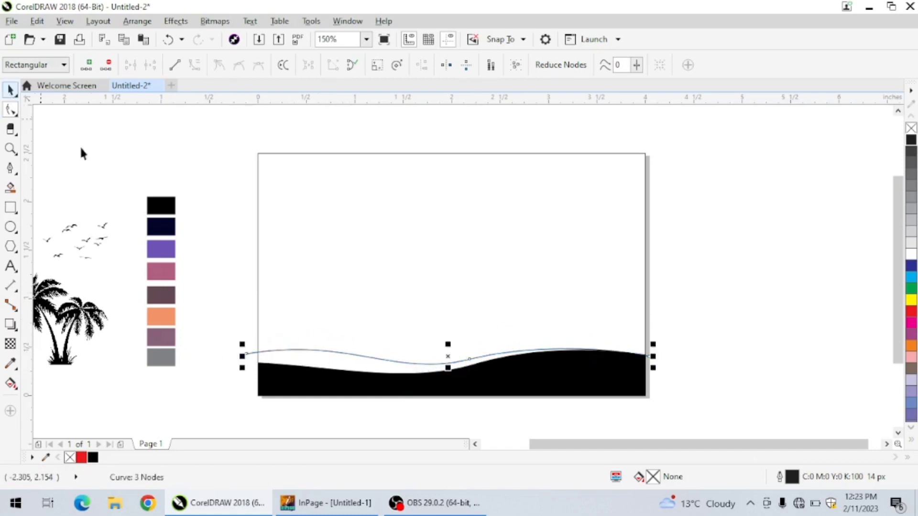
# Smart-fill the gap between the wave line and the black hill, and move the line slightly above the new shape
pyautogui.click(11, 187)
pyautogui.click(311, 356)
pyautogui.press('space')
pyautogui.moveTo(459, 372); pyautogui.dragTo(452, 359)
pyautogui.click(365, 368)
pyautogui.press('Escape')
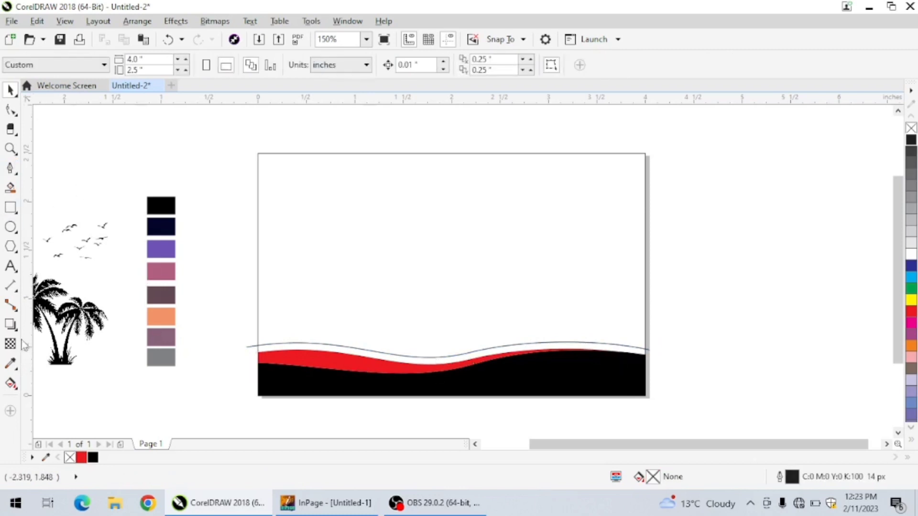
# Colour the new hill with the dark mauve swatch #634954 using the Color Eyedropper
pyautogui.click(11, 362)
pyautogui.click(162, 295)
pyautogui.click(299, 365)
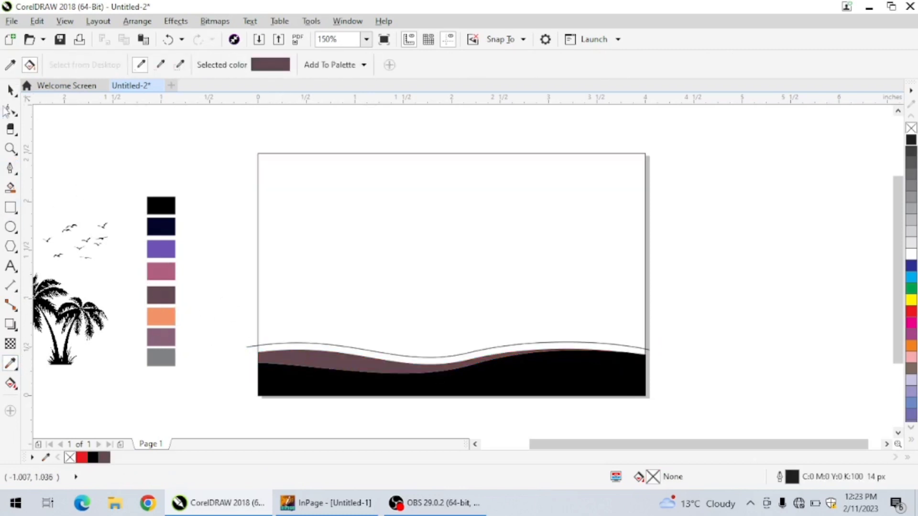
pyautogui.click(11, 90)
pyautogui.click(437, 350)
pyautogui.click(10, 109)
pyautogui.click(250, 347)
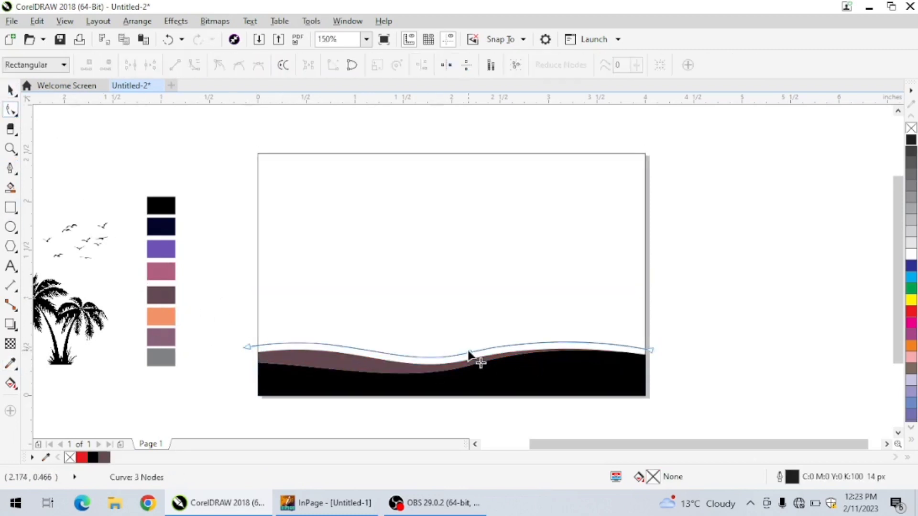
pyautogui.moveTo(468, 354); pyautogui.dragTo(491, 346)
pyautogui.press('space')
pyautogui.click(10, 187)
pyautogui.click(546, 345)
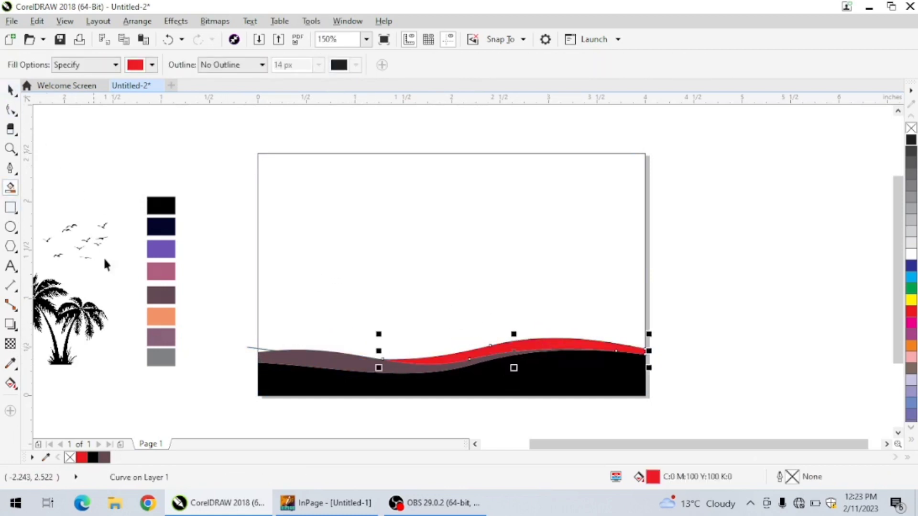
pyautogui.press('space')
pyautogui.click(912, 154)
pyautogui.press('Escape')
pyautogui.click(266, 354)
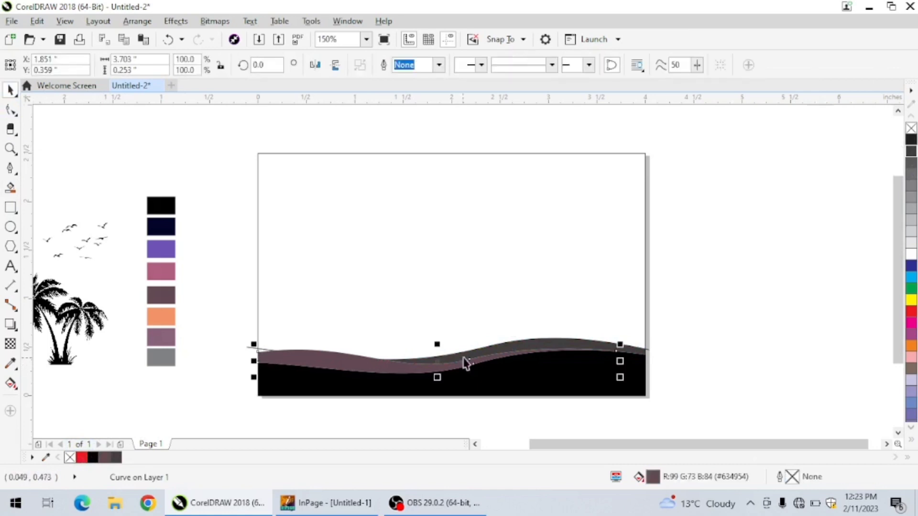
pyautogui.click(487, 352)
pyautogui.press('Delete')
# Reshape the wave line so it crests near the page centre and dips to the black hill on the right
pyautogui.click(492, 345)
pyautogui.press('F10')
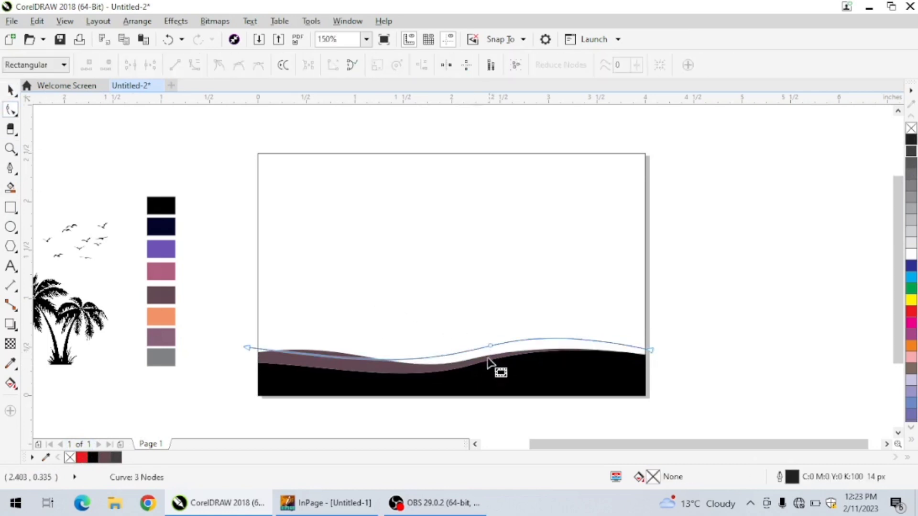
pyautogui.moveTo(486, 345); pyautogui.dragTo(442, 345)
pyautogui.moveTo(598, 339); pyautogui.dragTo(592, 365)
pyautogui.moveTo(495, 331); pyautogui.dragTo(484, 332)
pyautogui.click(10, 90)
# Smart-fill the area under the central crest and the sliver at the left page edge, and colour both dark gray
pyautogui.press('Escape')
pyautogui.click(10, 187)
pyautogui.click(461, 349)
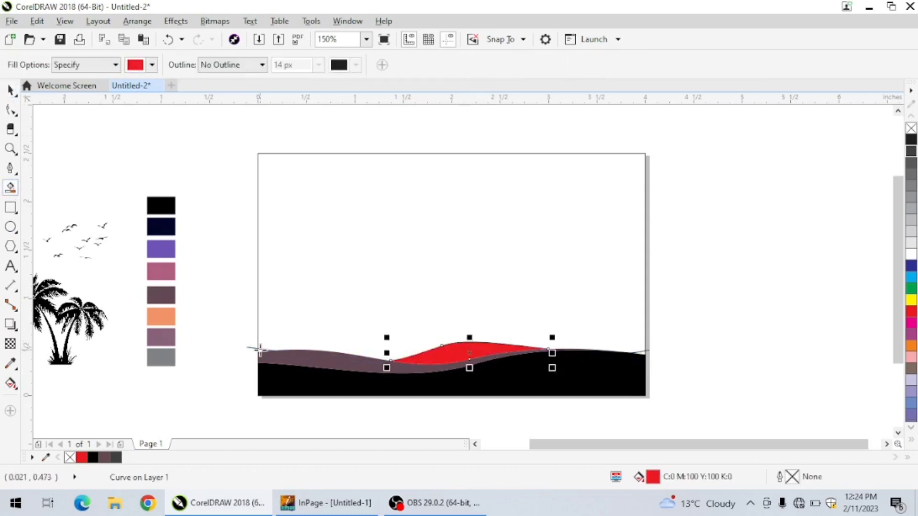
pyautogui.click(260, 349)
pyautogui.click(10, 90)
pyautogui.keyDown('shift'); pyautogui.click(462, 353); pyautogui.keyUp('shift')
pyautogui.click(911, 151)
# Smart-fill the small gap between the wave line and the black hill at the right page edge
pyautogui.press('space')
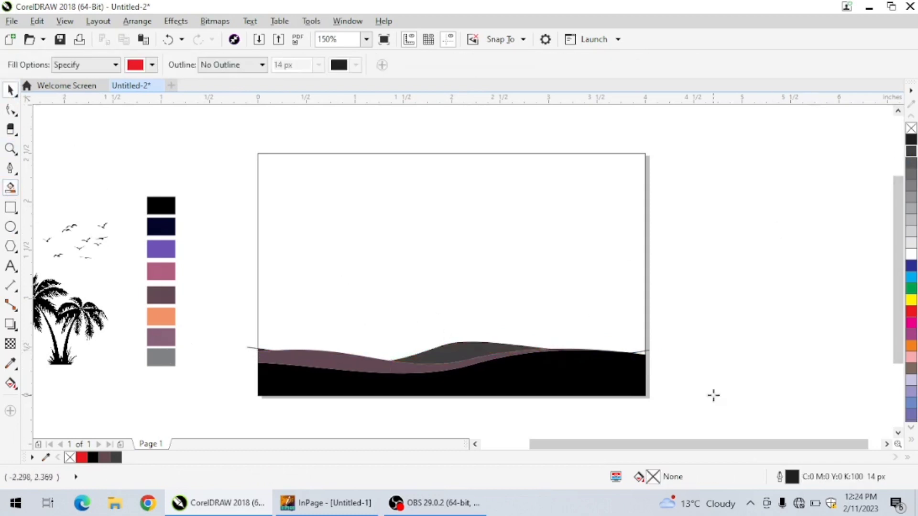
pyautogui.scroll(1, 650, 362)
pyautogui.click(634, 343)
pyautogui.press('space')
pyautogui.scroll(-2, 597, 282)
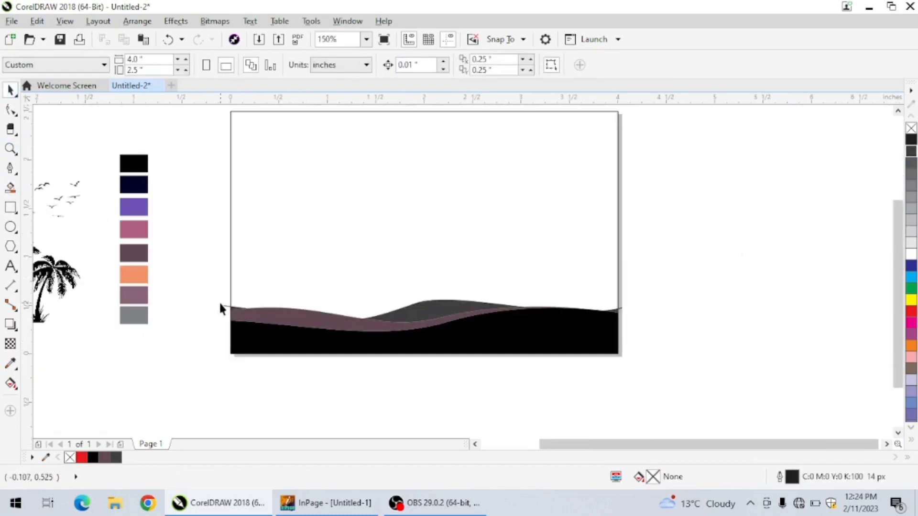
# Move the wave line up and reshape it with a peak toward the right and a lowered left end
pyautogui.moveTo(220, 303); pyautogui.dragTo(227, 296)
pyautogui.press('F10')
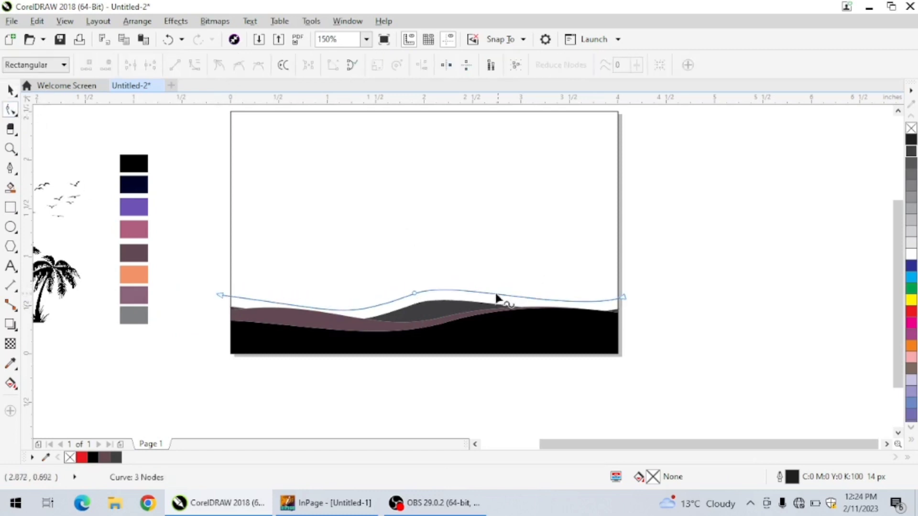
pyautogui.moveTo(424, 290); pyautogui.dragTo(528, 281)
pyautogui.moveTo(624, 297); pyautogui.dragTo(642, 294)
pyautogui.moveTo(221, 294); pyautogui.dragTo(221, 317)
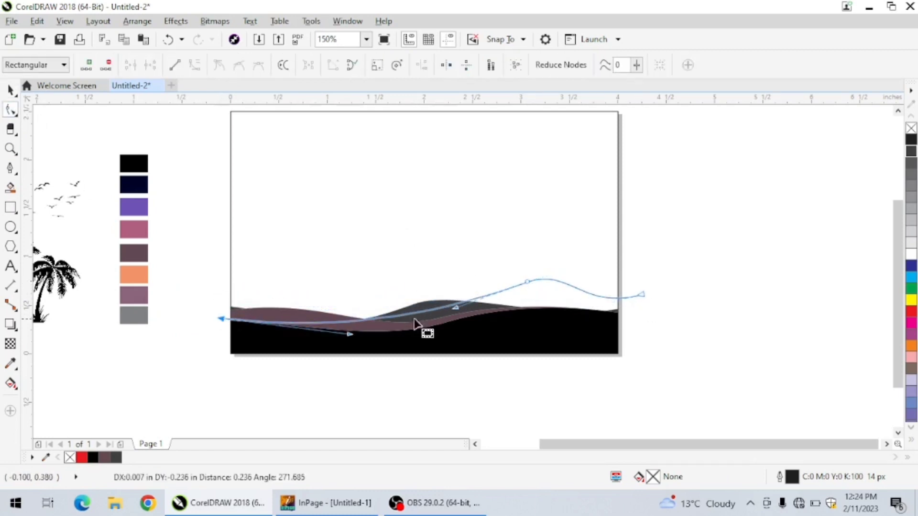
pyautogui.moveTo(458, 308); pyautogui.dragTo(454, 305)
# Smart-fill the area between the right-hand peak of the wave line and the hills below it
pyautogui.click(11, 90)
pyautogui.click(292, 295)
pyautogui.click(11, 187)
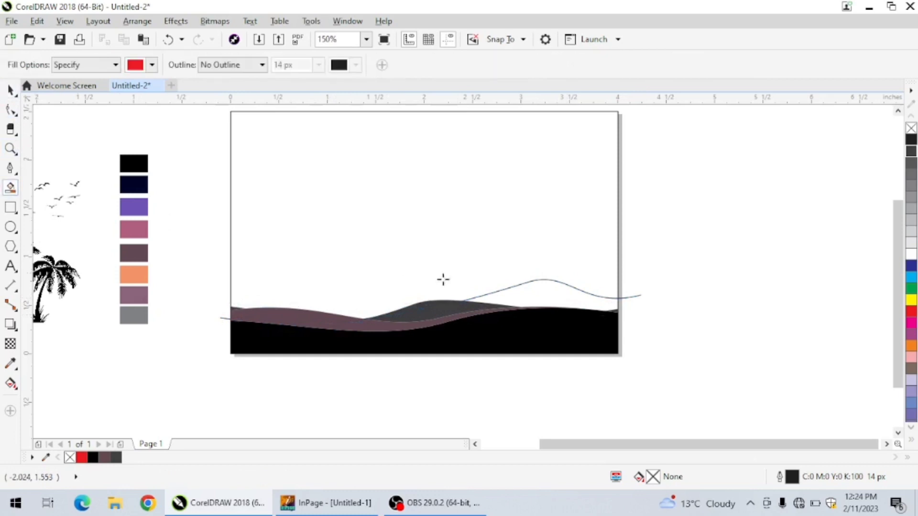
pyautogui.click(517, 293)
# Colour the right-hand peak with the pink swatch using the Color Eyedropper, and remove the leftover wave line
pyautogui.click(10, 90)
pyautogui.click(10, 362)
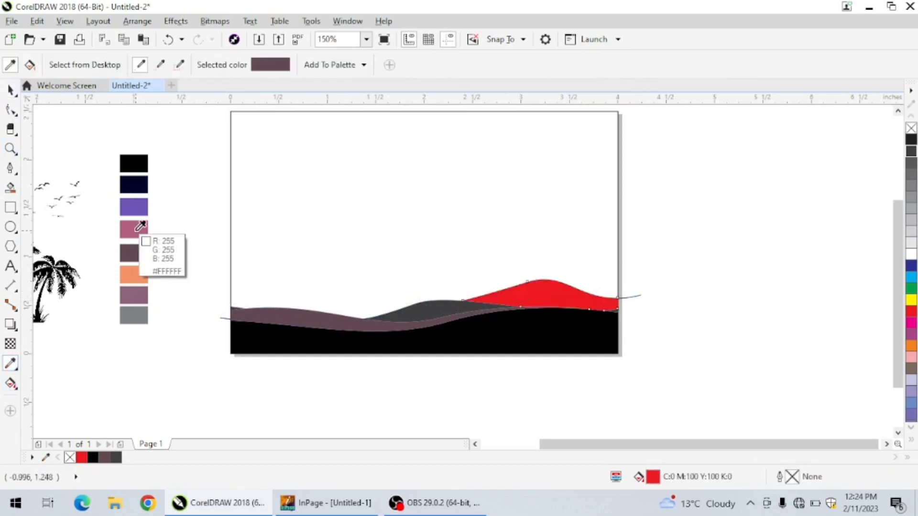
pyautogui.click(134, 229)
pyautogui.click(559, 297)
pyautogui.press('space')
pyautogui.click(640, 296)
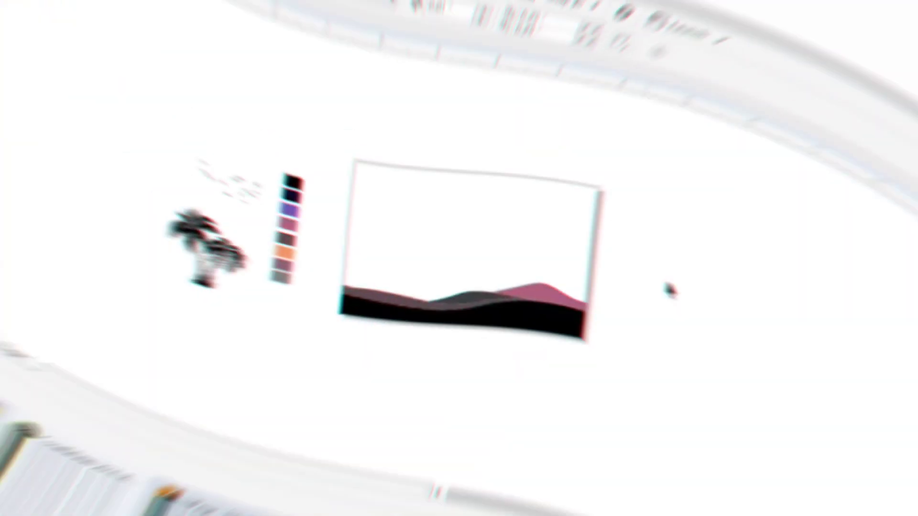
# Group all the hill shapes and move the group to the empty area right of the page
pyautogui.moveTo(655, 250); pyautogui.dragTo(367, 339)
pyautogui.hotkey('ctrl', 'g')
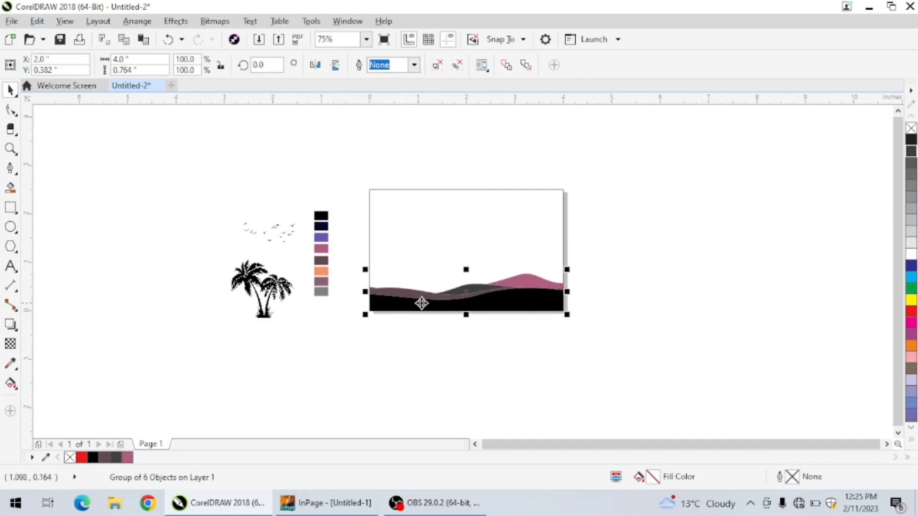
pyautogui.moveTo(419, 301); pyautogui.dragTo(691, 311)
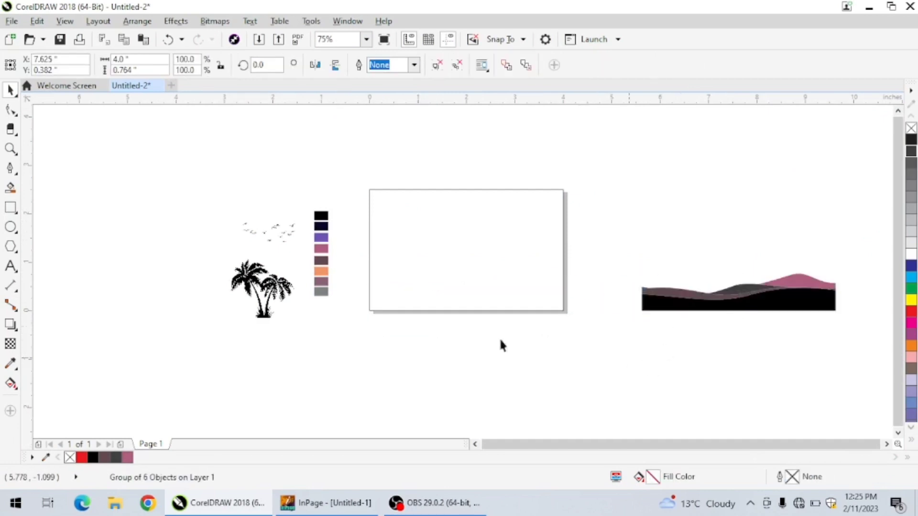
# Sample the navy, purple, orange, mauve and gray swatches into the document palette
pyautogui.scroll(2, 499, 337)
pyautogui.click(46, 457)
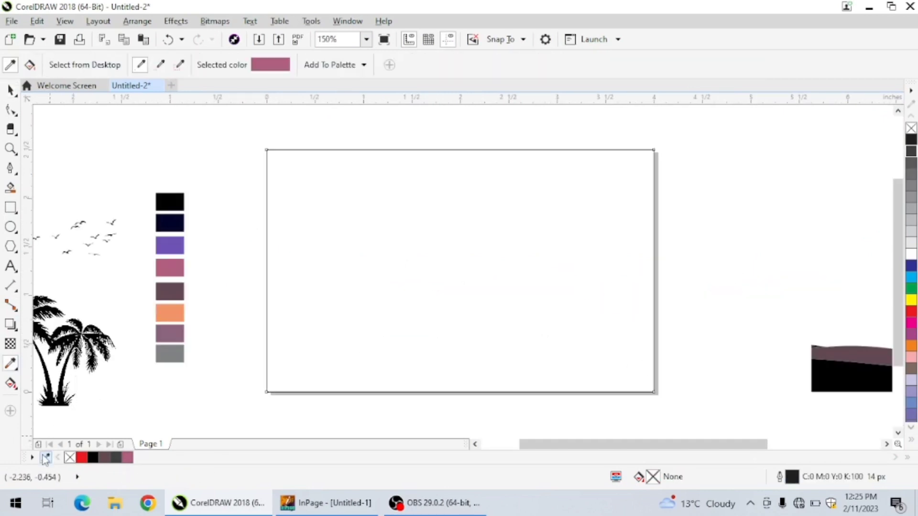
pyautogui.click(179, 231)
pyautogui.click(178, 245)
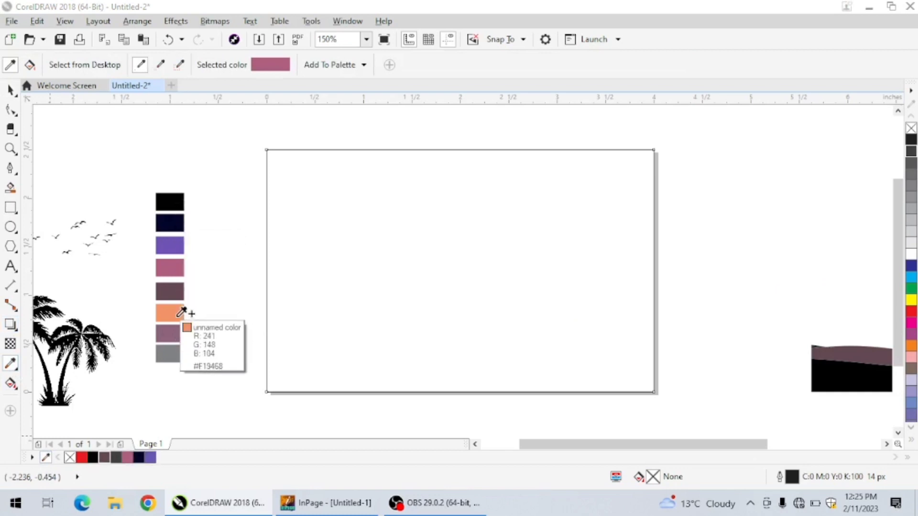
pyautogui.click(177, 312)
pyautogui.click(179, 333)
pyautogui.click(177, 354)
pyautogui.click(10, 90)
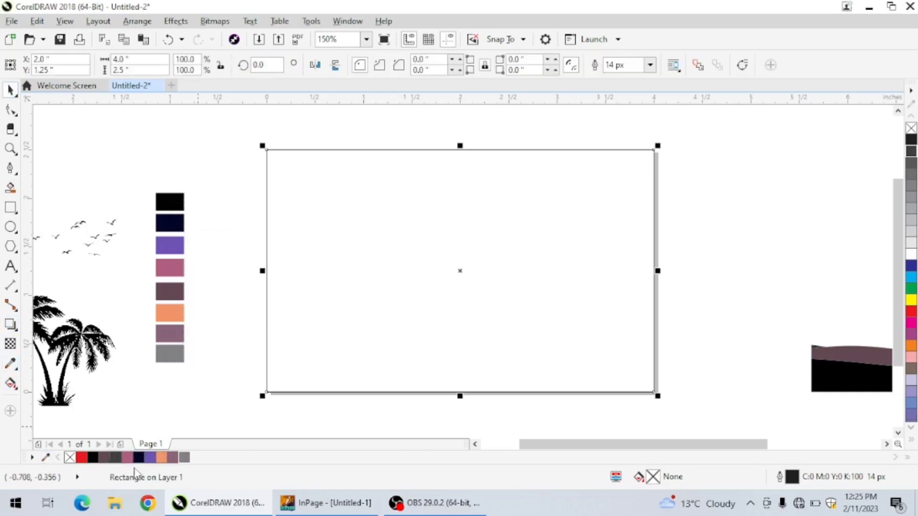
# Fill the page rectangle with navy #010528 and apply a vertical linear gradient fading to white at the bottom
pyautogui.click(254, 254)
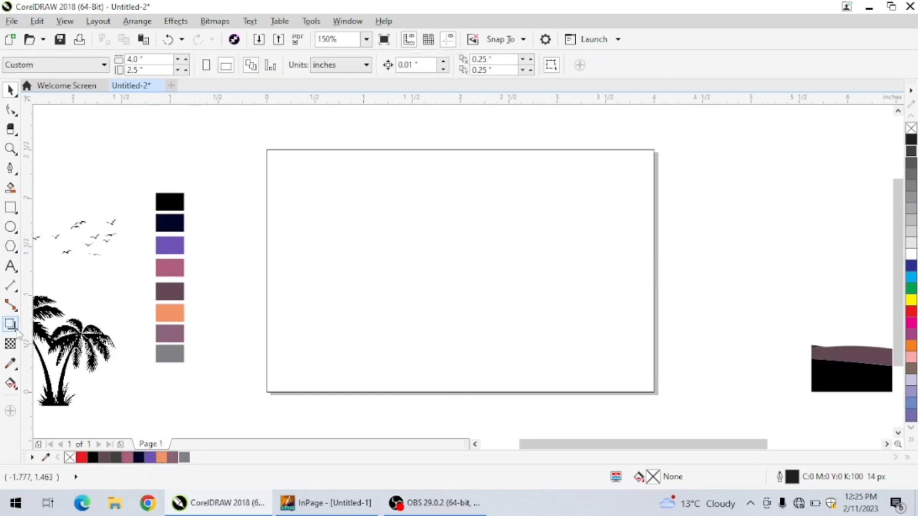
pyautogui.click(369, 250)
pyautogui.click(139, 456)
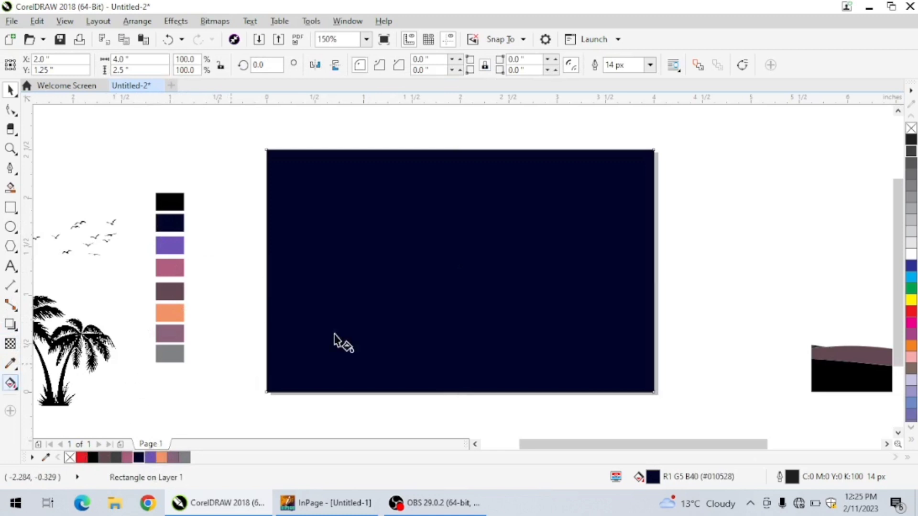
pyautogui.moveTo(418, 166); pyautogui.dragTo(419, 390)
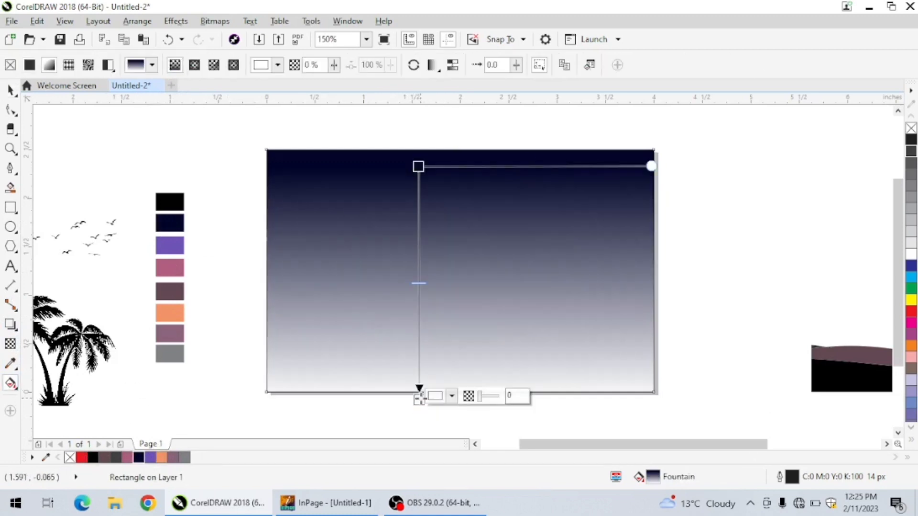
# Change the sky gradient's bottom colour from white to the pink document swatch and slightly adjust its end points
pyautogui.click(128, 457)
pyautogui.moveTo(417, 166); pyautogui.dragTo(414, 165)
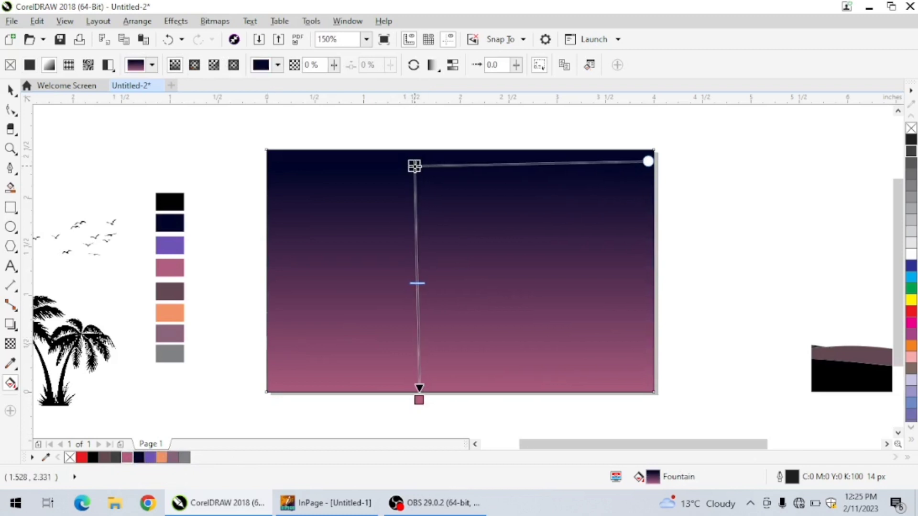
pyautogui.moveTo(419, 400); pyautogui.dragTo(418, 403)
pyautogui.click(9, 90)
pyautogui.click(110, 148)
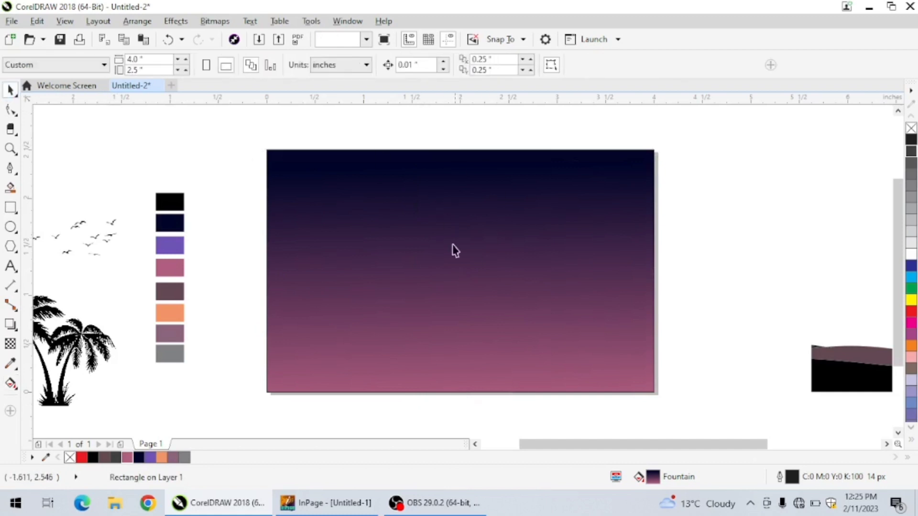
# Stretch the sky gradient so it starts near the rectangle's upper edge and ends just below its lower edge
pyautogui.scroll(-2, 461, 230)
pyautogui.scroll(2, 447, 231)
pyautogui.click(449, 236)
pyautogui.press('g')
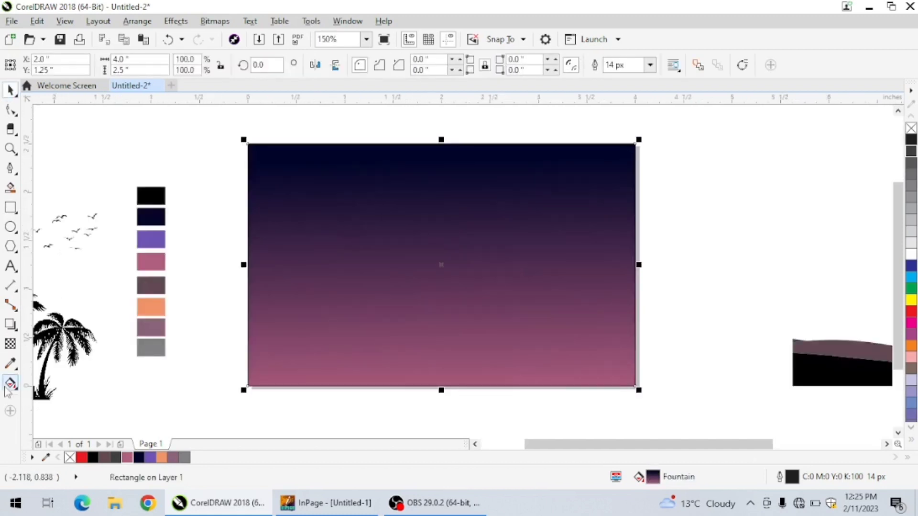
pyautogui.moveTo(394, 158); pyautogui.dragTo(397, 148)
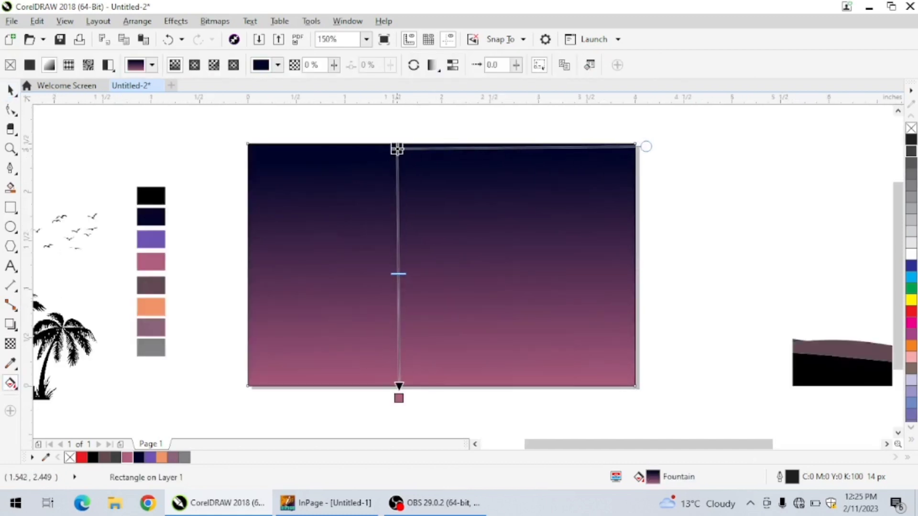
pyautogui.moveTo(399, 397); pyautogui.dragTo(395, 417)
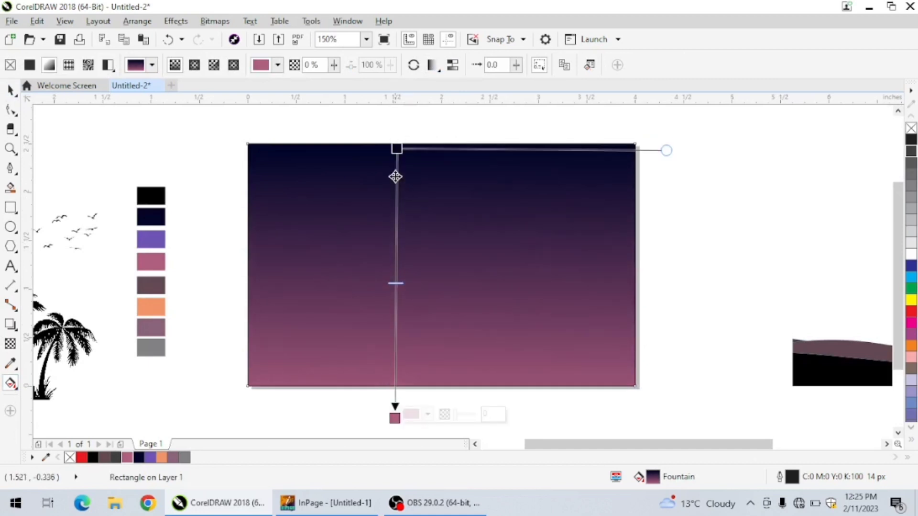
pyautogui.click(397, 148)
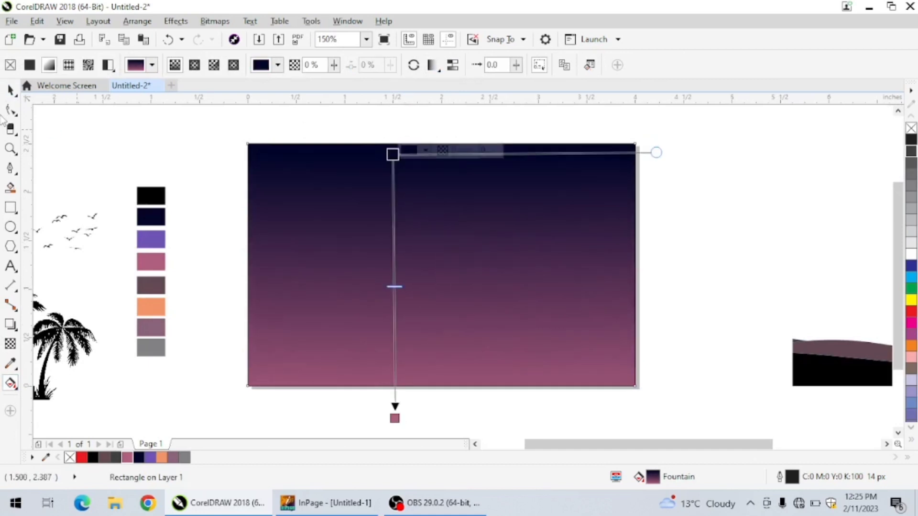
pyautogui.click(10, 89)
pyautogui.click(133, 130)
pyautogui.scroll(-3, 406, 211)
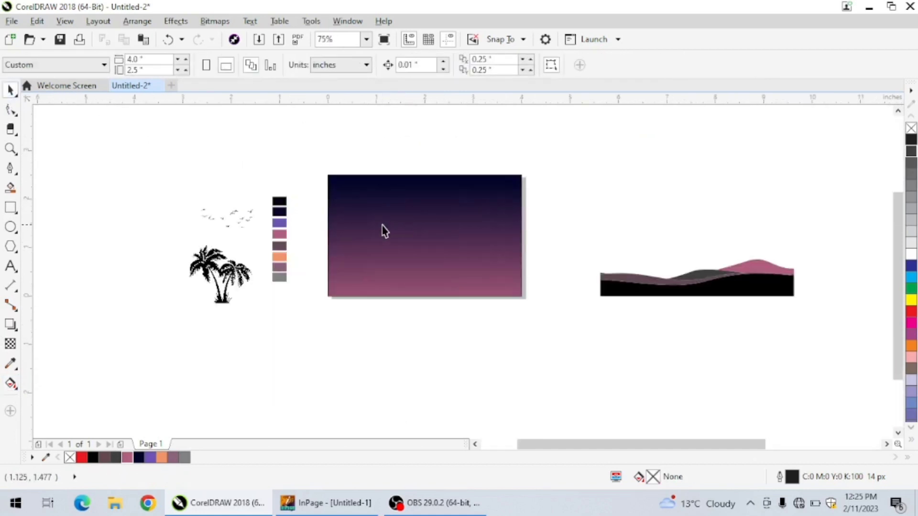
pyautogui.scroll(3, 381, 229)
pyautogui.click(408, 214)
pyautogui.scroll(-2, 408, 215)
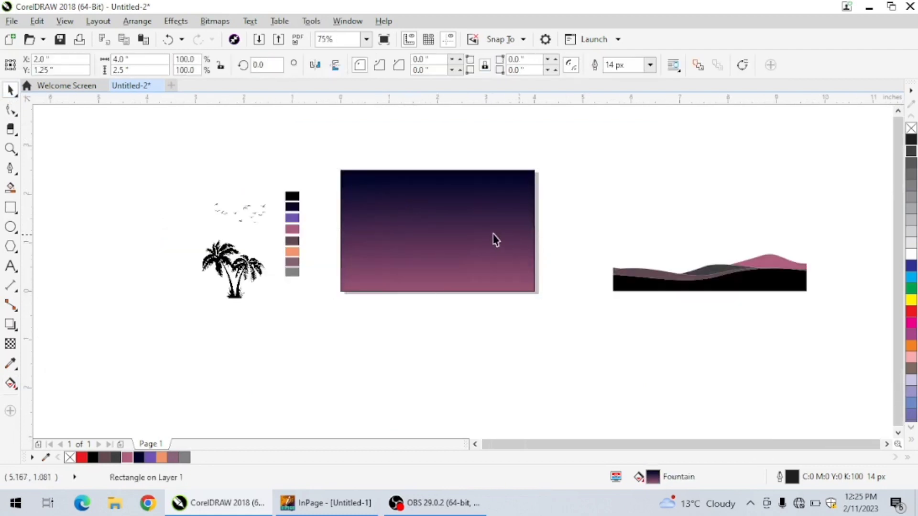
pyautogui.scroll(2, 494, 235)
pyautogui.press('Escape')
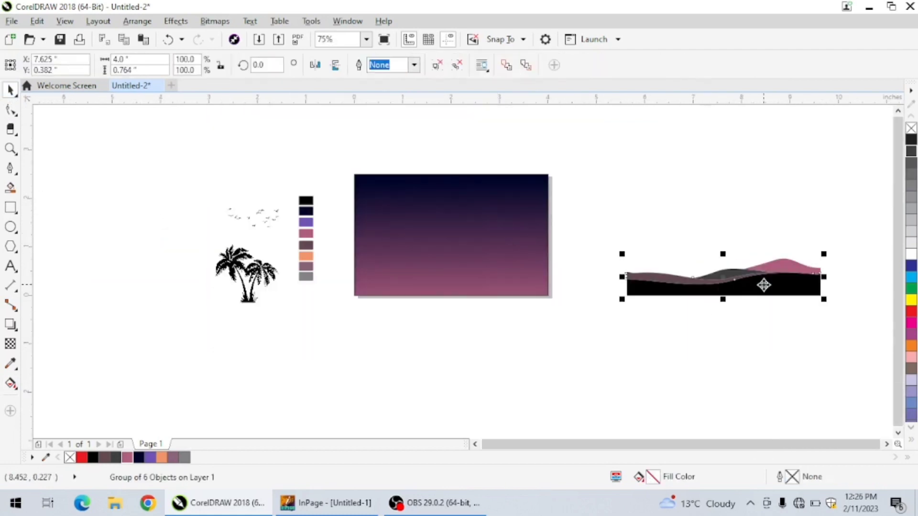
# Move the hill group back onto the sky rectangle's lower edge and centre it horizontally with the rectangle
pyautogui.moveTo(763, 285); pyautogui.dragTo(483, 289)
pyautogui.scroll(2, 525, 281)
pyautogui.keyDown('shift'); pyautogui.click(544, 207); pyautogui.keyUp('shift')
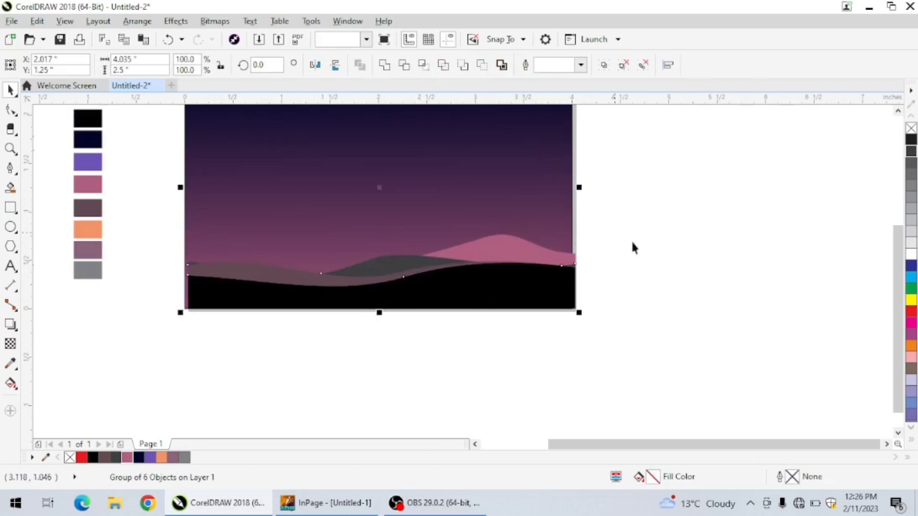
pyautogui.press('c')
pyautogui.click(663, 253)
pyautogui.click(512, 278)
pyautogui.scroll(-1, 431, 262)
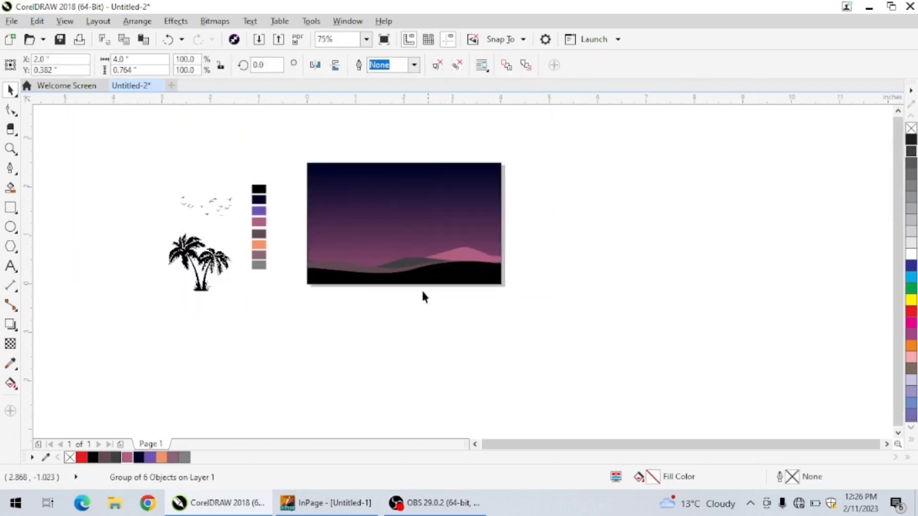
pyautogui.click(421, 291)
# Ungroup the hills, try a lighter gray on the middle hill, and settle on 90% black as its fill
pyautogui.scroll(1, 392, 266)
pyautogui.click(400, 267)
pyautogui.hotkey('ctrl', 'u')
pyautogui.scroll(2, 405, 261)
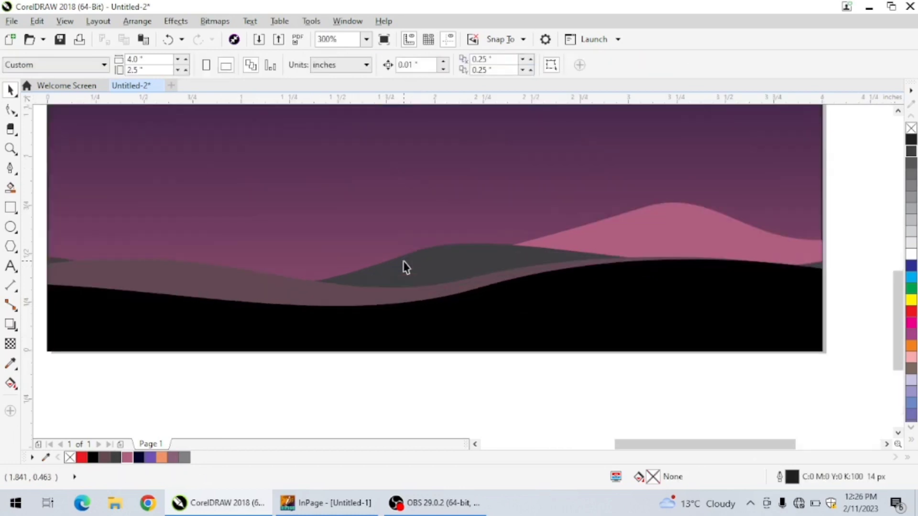
pyautogui.click(403, 260)
pyautogui.click(911, 178)
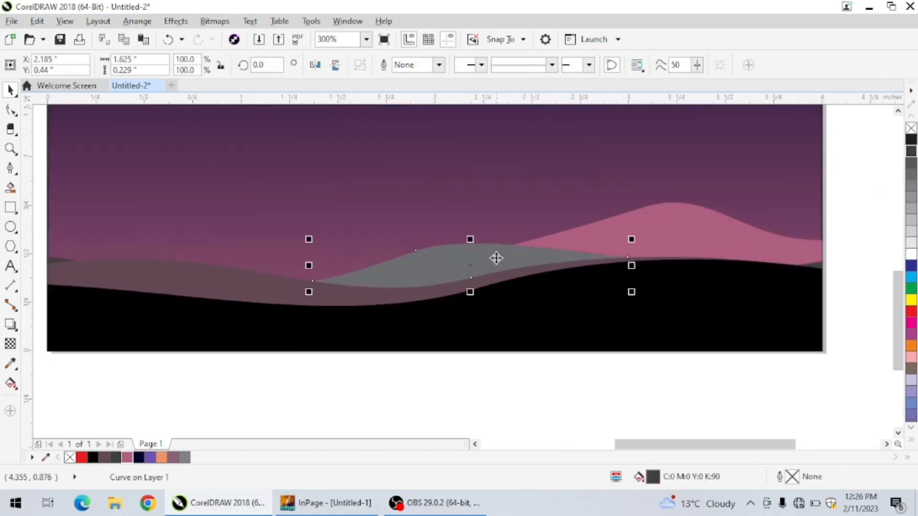
pyautogui.click(909, 152)
pyautogui.scroll(-2, 236, 268)
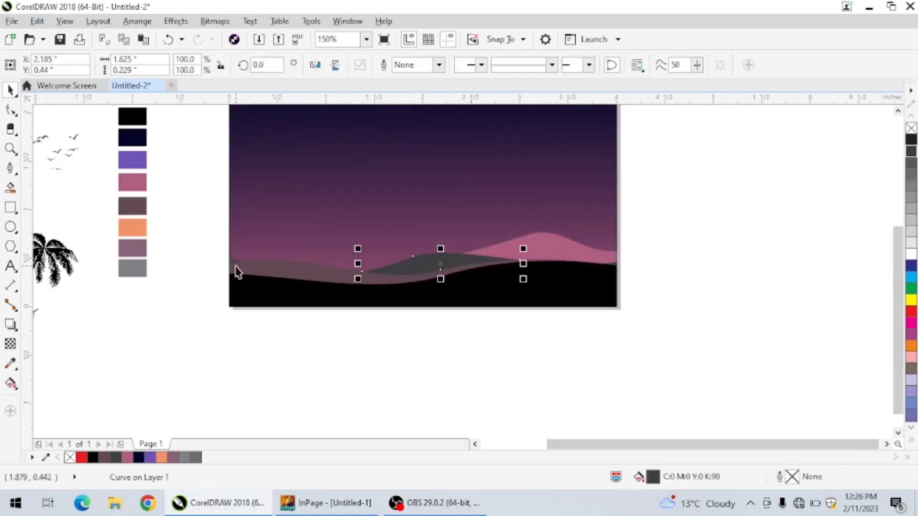
# Fill the long wavy hill band above the black foreground with mauve C36 M58 Y25 K23
pyautogui.scroll(2, 226, 260)
pyautogui.click(225, 261)
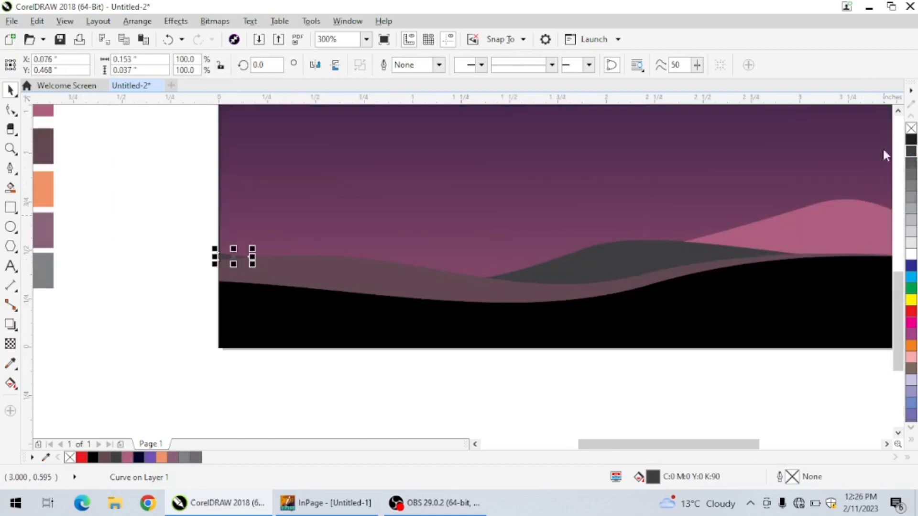
pyautogui.click(298, 270)
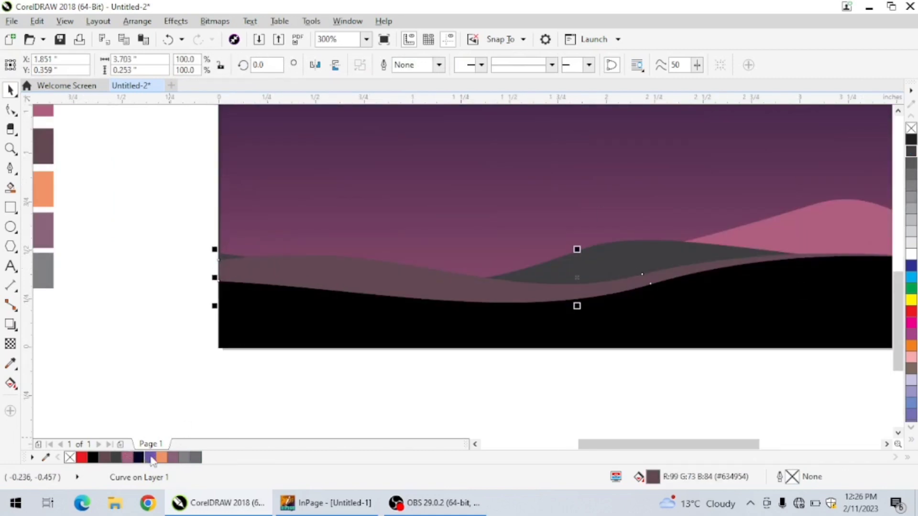
pyautogui.click(173, 457)
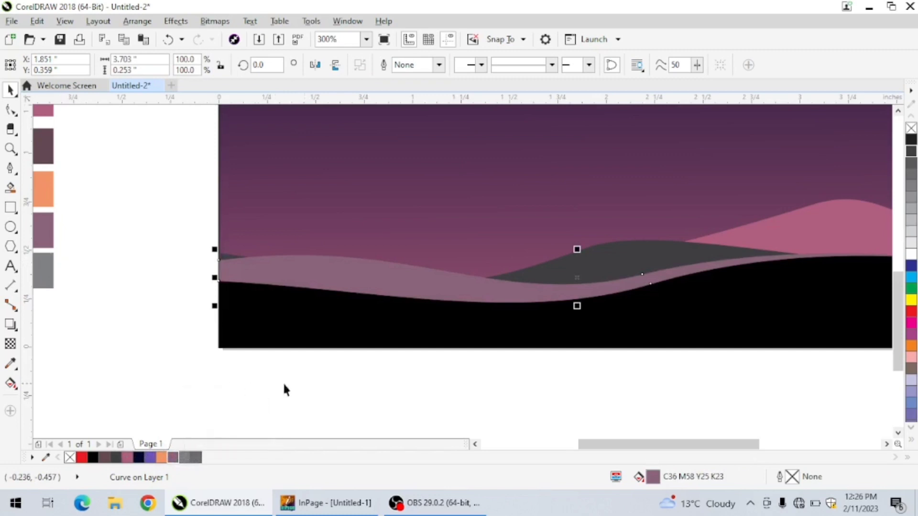
pyautogui.scroll(-2, 362, 317)
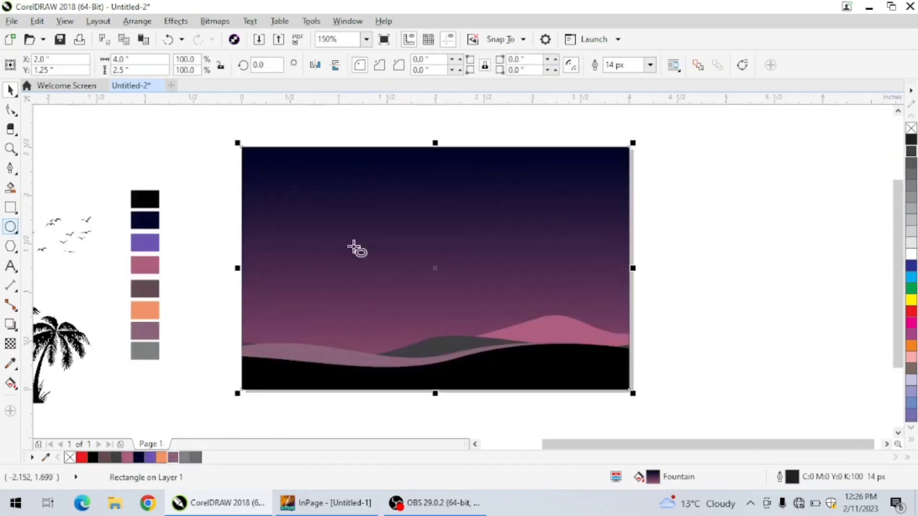
# Draw a circle about 1.11 inches wide over the right-hand peak, fill it white and remove its outline
pyautogui.moveTo(488, 239)
pyautogui.mouseDown()
pyautogui.moveTo(570, 351)
pyautogui.moveTo(604, 355)
pyautogui.mouseUp()
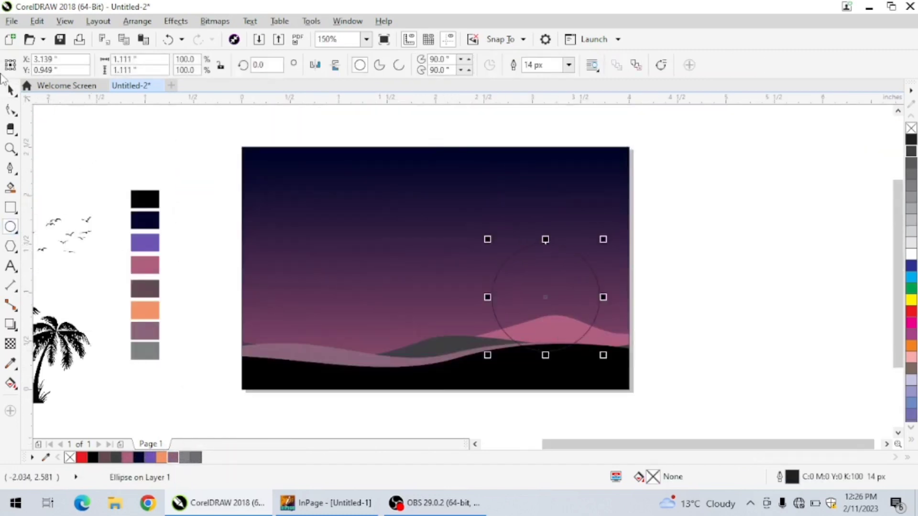
pyautogui.click(913, 256)
pyautogui.moveTo(553, 289); pyautogui.dragTo(553, 293)
pyautogui.rightClick(912, 129)
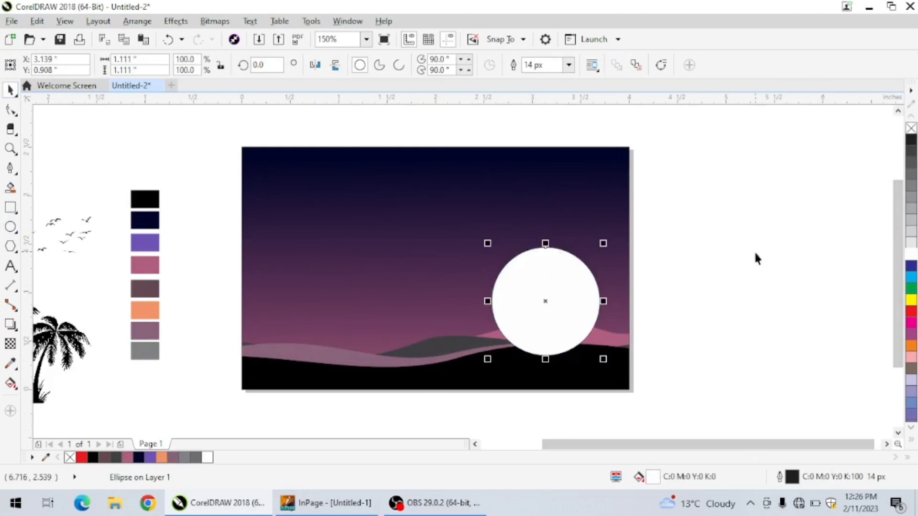
# Select all the hill shapes and bring them in front of the white circle
pyautogui.click(757, 258)
pyautogui.scroll(-1, 390, 207)
pyautogui.scroll(1, 395, 266)
pyautogui.moveTo(609, 302); pyautogui.dragTo(228, 333)
pyautogui.hotkey('shift', 'pageup')
pyautogui.click(385, 359)
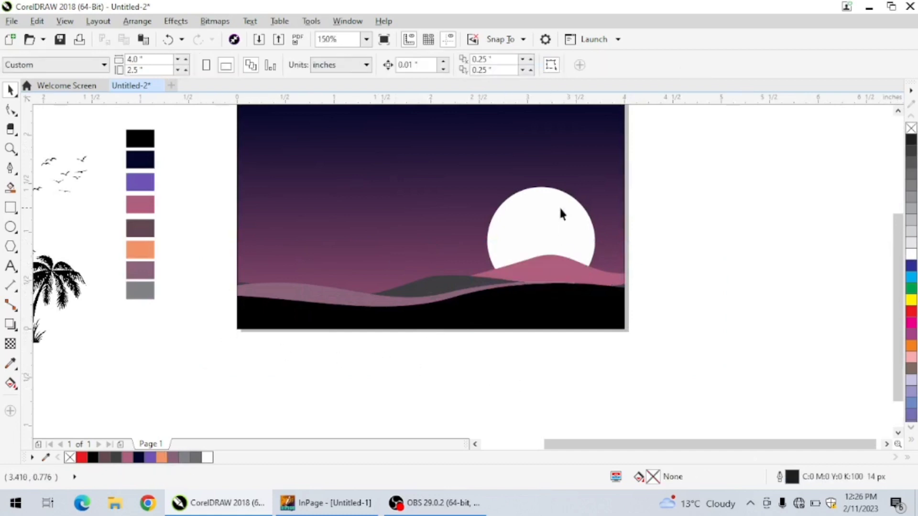
# Shift the white circle slightly left behind the pink peak, centring it at about X 3.063 inches
pyautogui.click(567, 215)
pyautogui.moveTo(553, 222); pyautogui.dragTo(535, 212)
pyautogui.scroll(-1, 534, 220)
pyautogui.click(586, 274)
pyautogui.scroll(1, 535, 218)
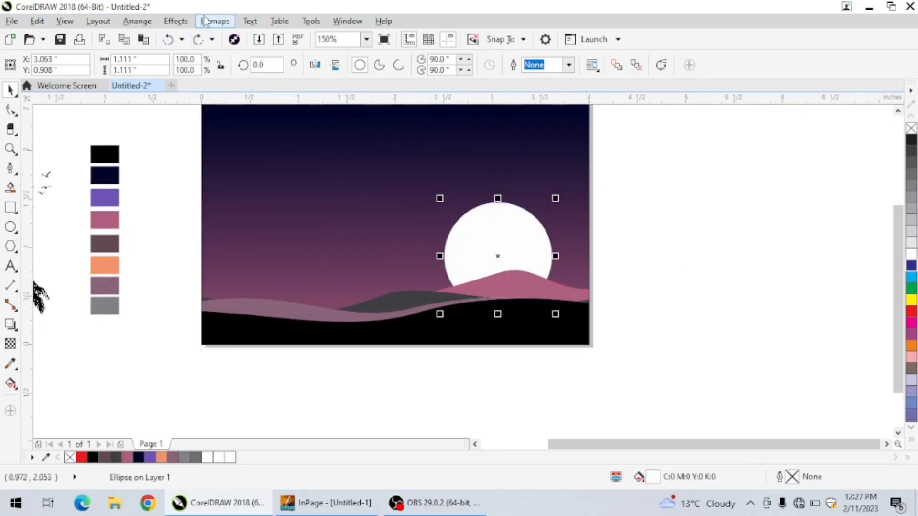
# Convert the white circle to a 1000 dpi RGB Color (24-bit) bitmap with a transparent background
pyautogui.click(205, 22)
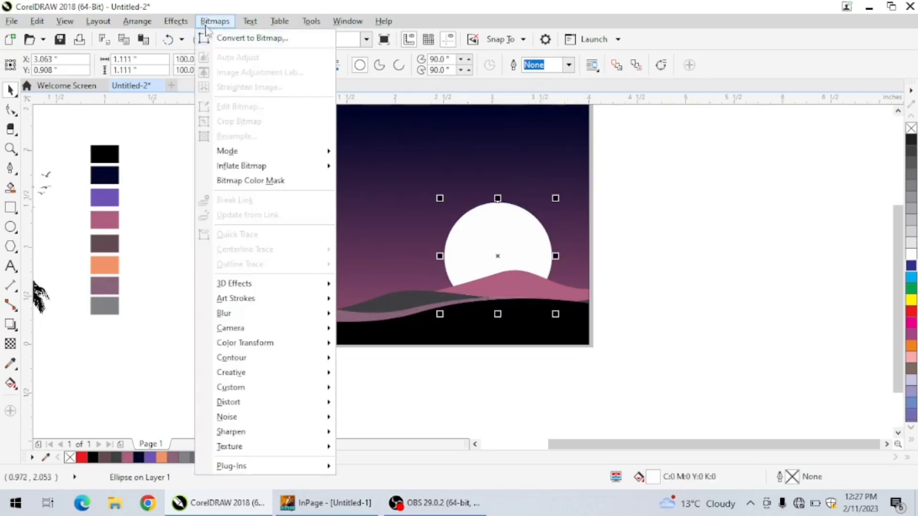
pyautogui.click(218, 35)
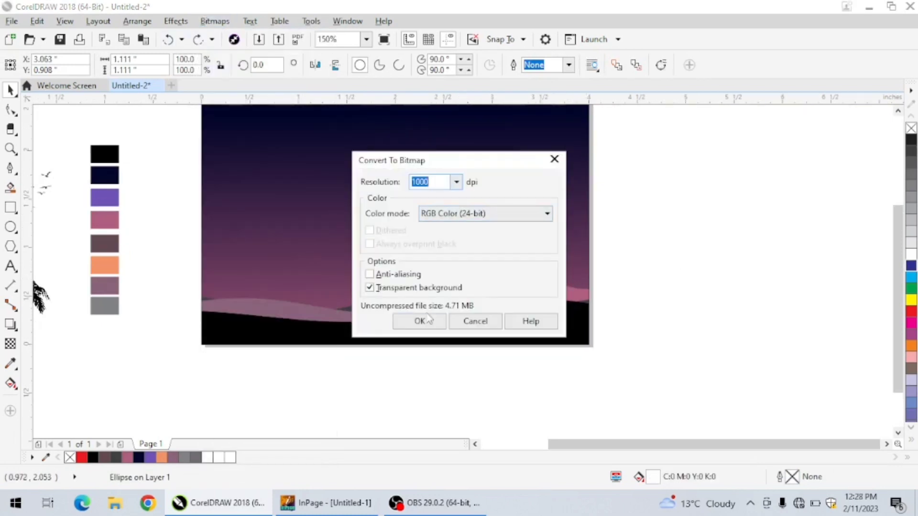
pyautogui.click(420, 320)
# Apply a Gaussian Blur with a radius of 14.7 pixels to the circle bitmap
pyautogui.click(205, 23)
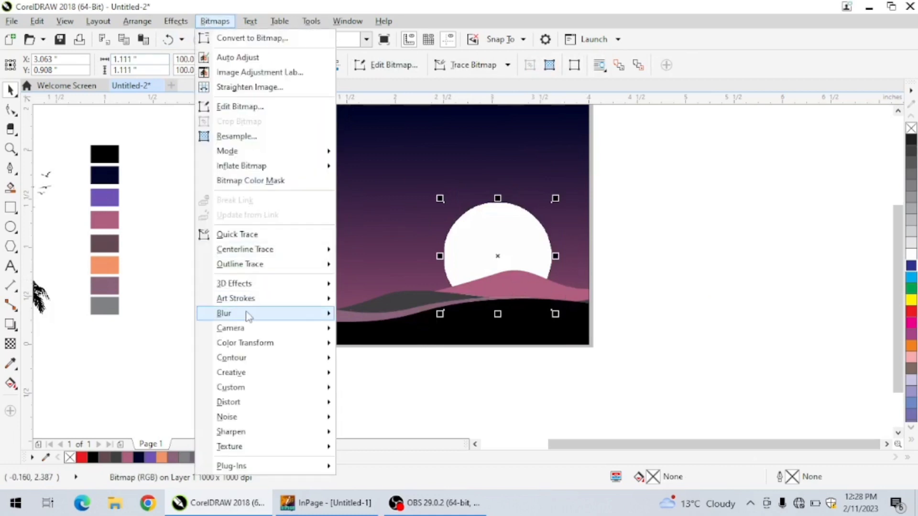
pyautogui.moveTo(282, 312)
pyautogui.click(379, 328)
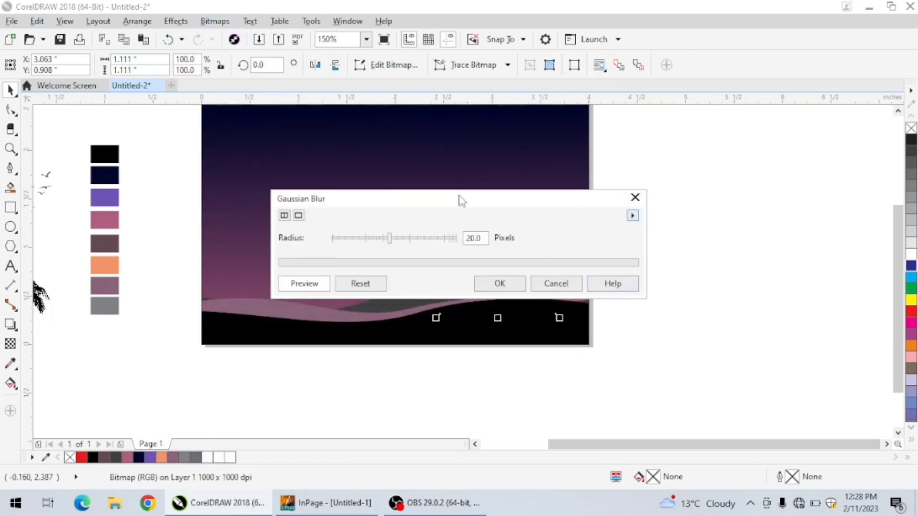
pyautogui.moveTo(462, 198); pyautogui.dragTo(750, 162)
pyautogui.click(676, 201)
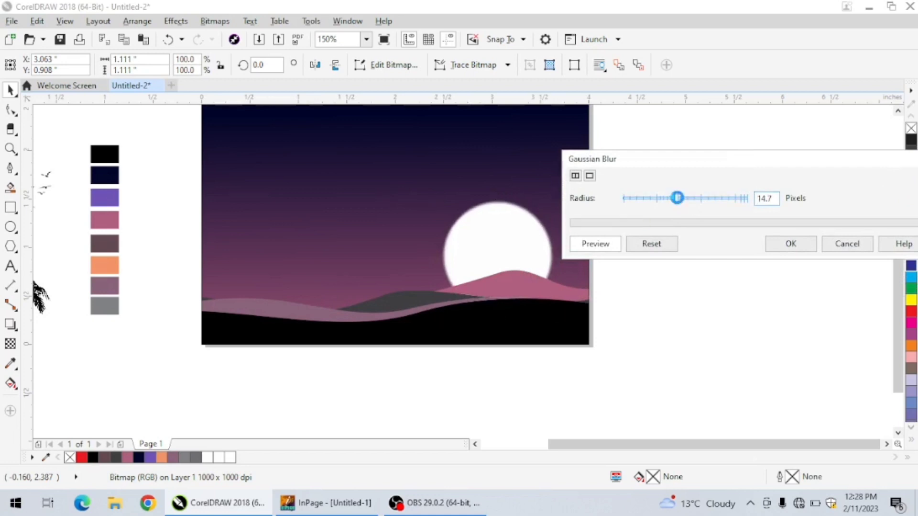
pyautogui.click(677, 199)
pyautogui.click(791, 244)
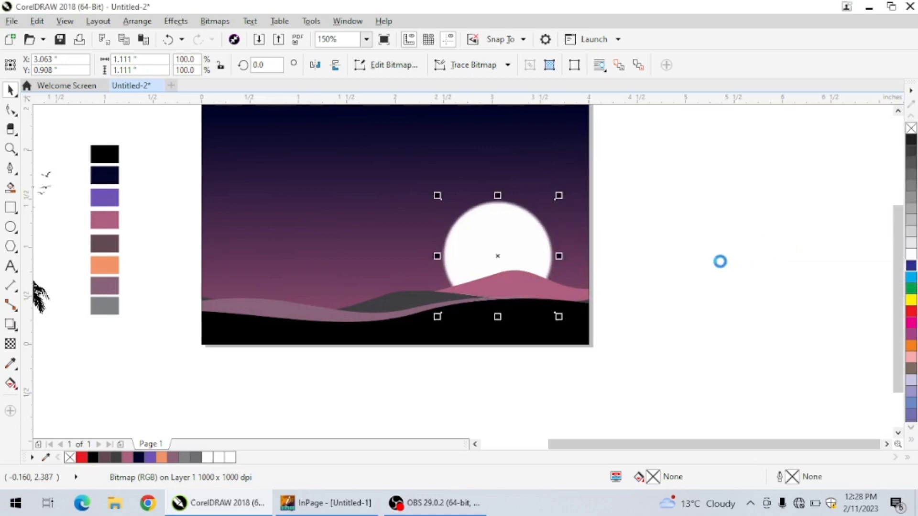
pyautogui.press('Escape')
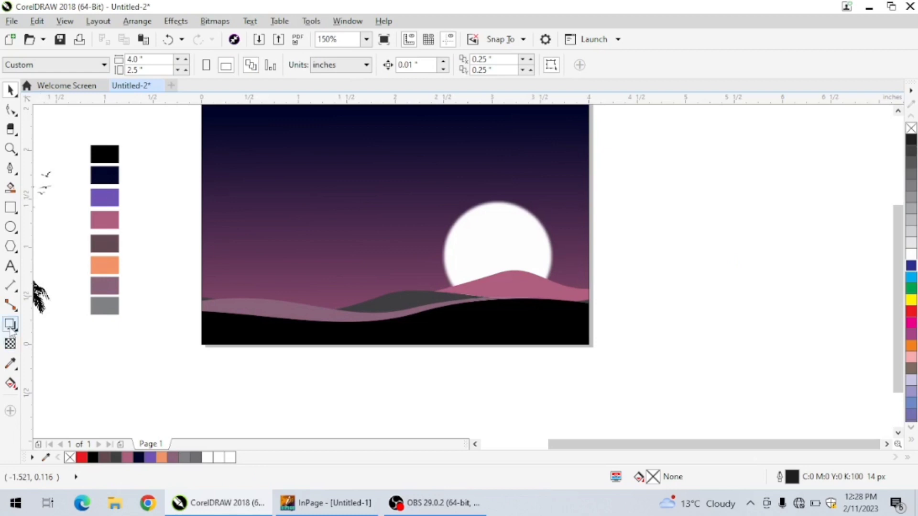
# Add a drop shadow to the blurred circle, running from its upper edge straight down towards the hills
pyautogui.click(11, 326)
pyautogui.click(17, 332)
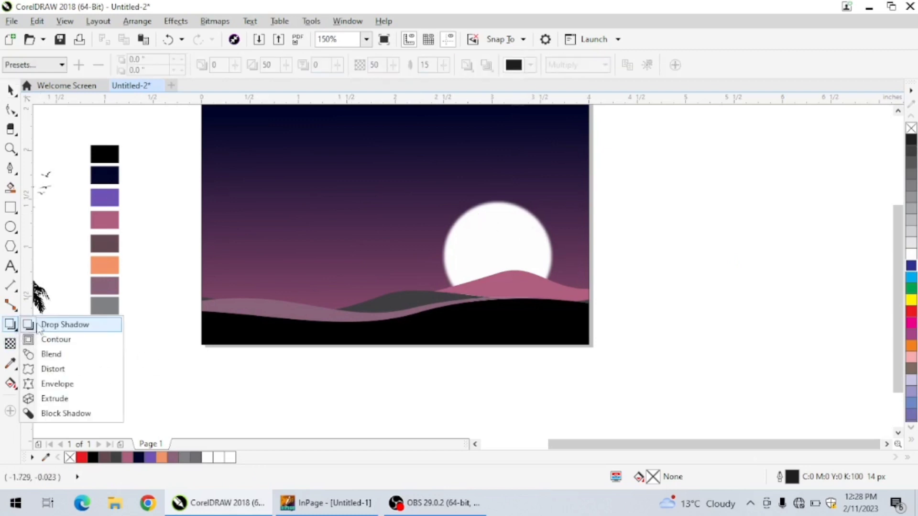
pyautogui.click(51, 327)
pyautogui.click(491, 199)
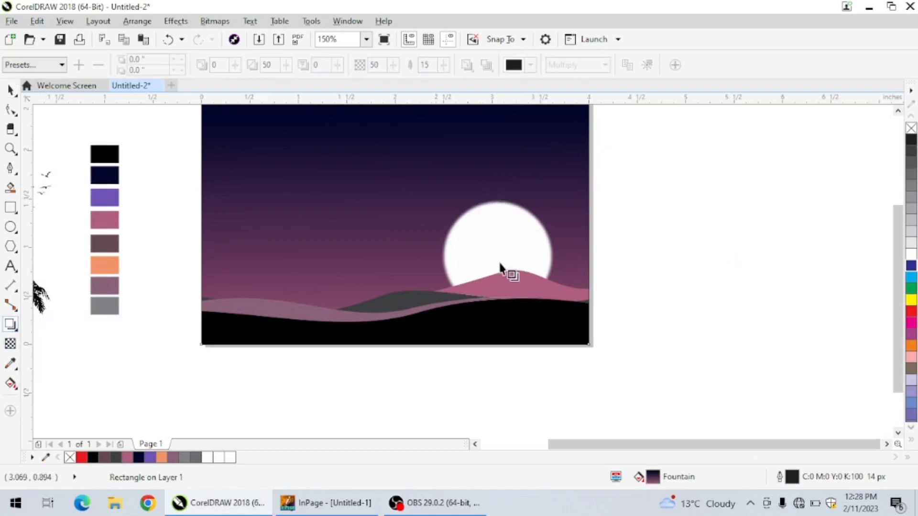
pyautogui.click(500, 216)
pyautogui.moveTo(498, 200); pyautogui.dragTo(497, 302)
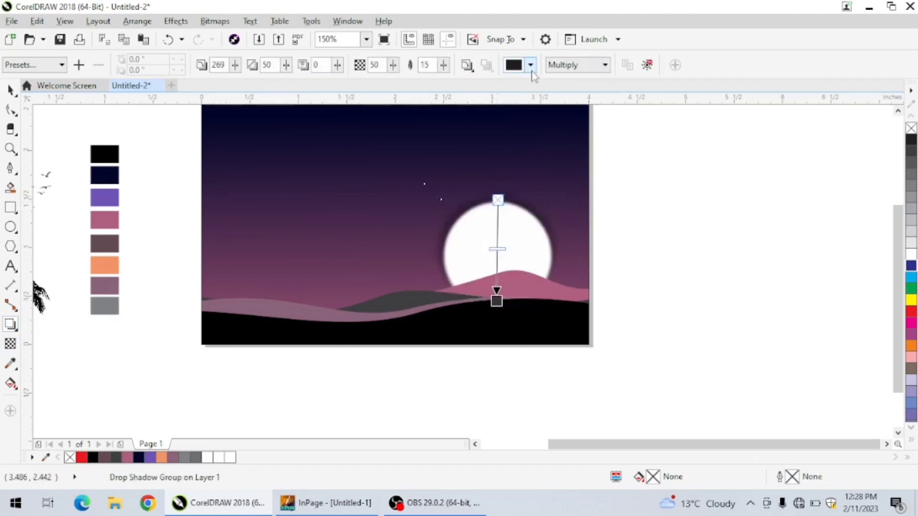
# Turn the shadow into a soft glow with Normal merge mode, white colour and an opacity of 23
pyautogui.click(574, 69)
pyautogui.click(564, 78)
pyautogui.click(532, 66)
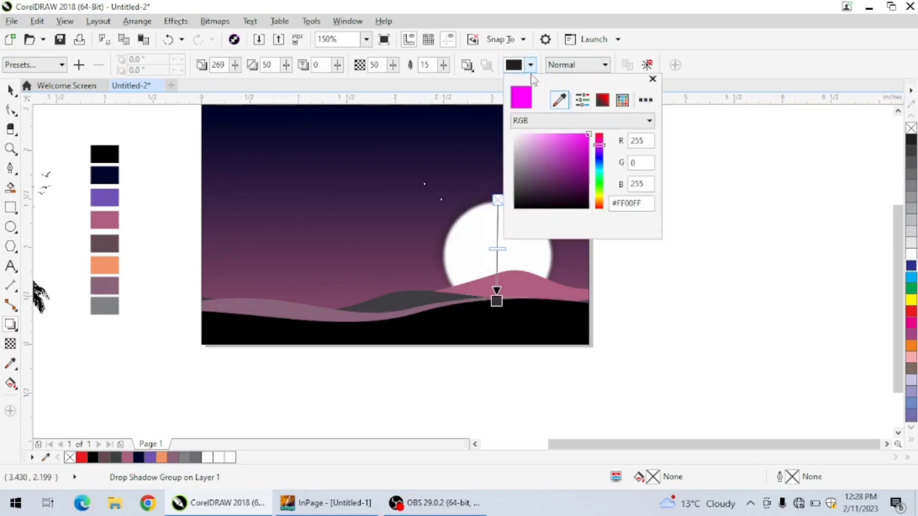
pyautogui.click(514, 130)
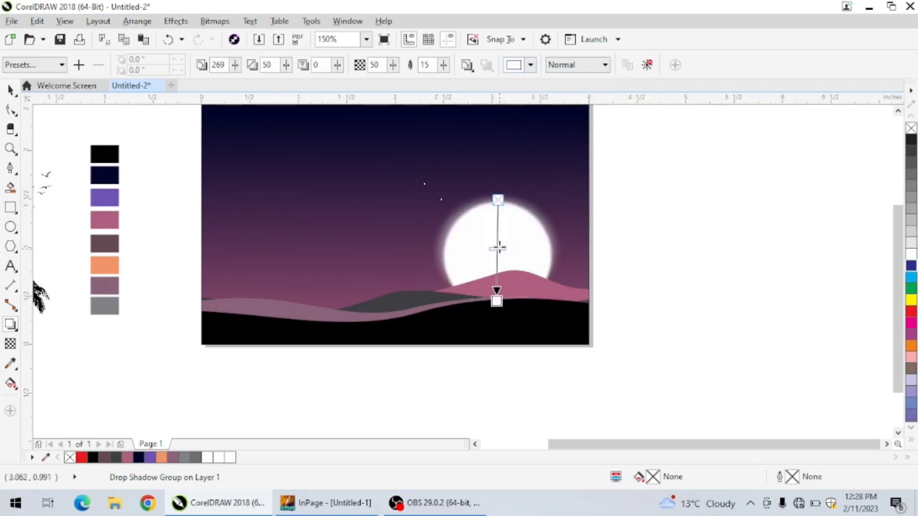
pyautogui.moveTo(499, 248); pyautogui.dragTo(497, 221)
pyautogui.scroll(-2, 509, 241)
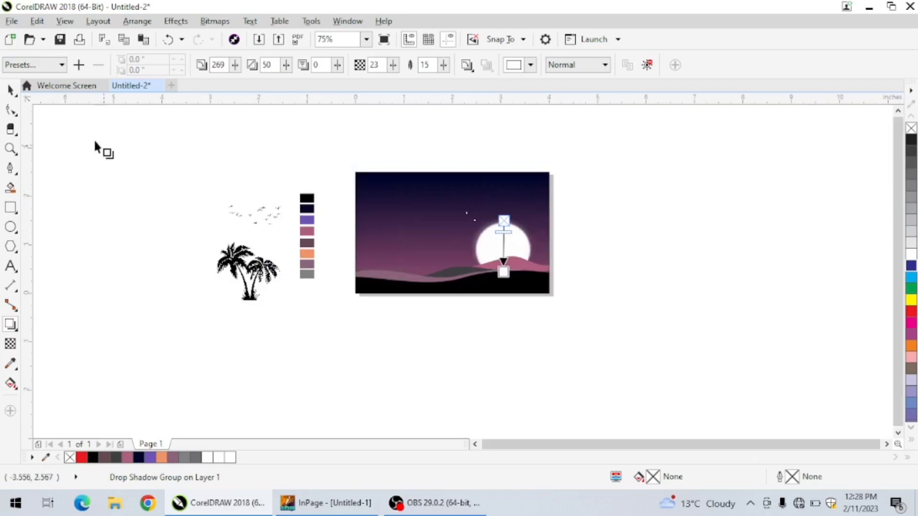
pyautogui.click(8, 89)
pyautogui.scroll(2, 504, 235)
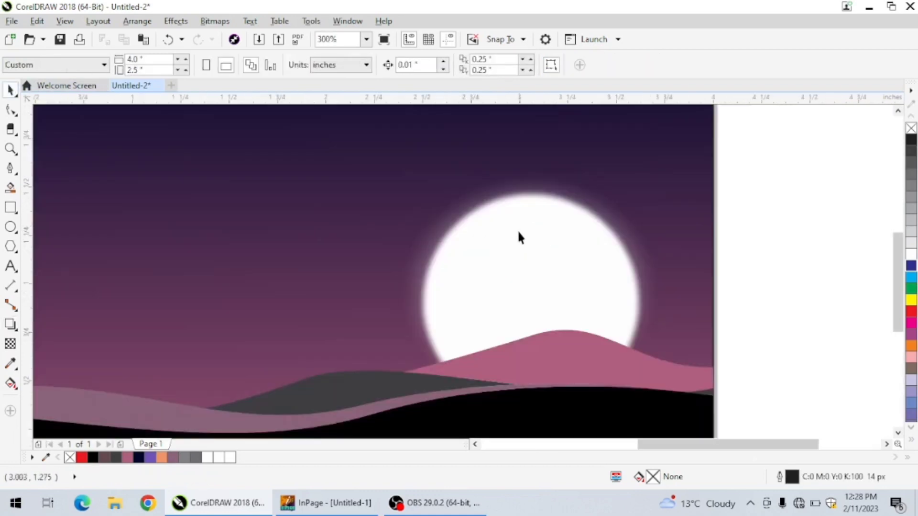
pyautogui.scroll(-1, 517, 229)
pyautogui.scroll(-2, 536, 225)
pyautogui.scroll(2, 541, 239)
pyautogui.click(522, 223)
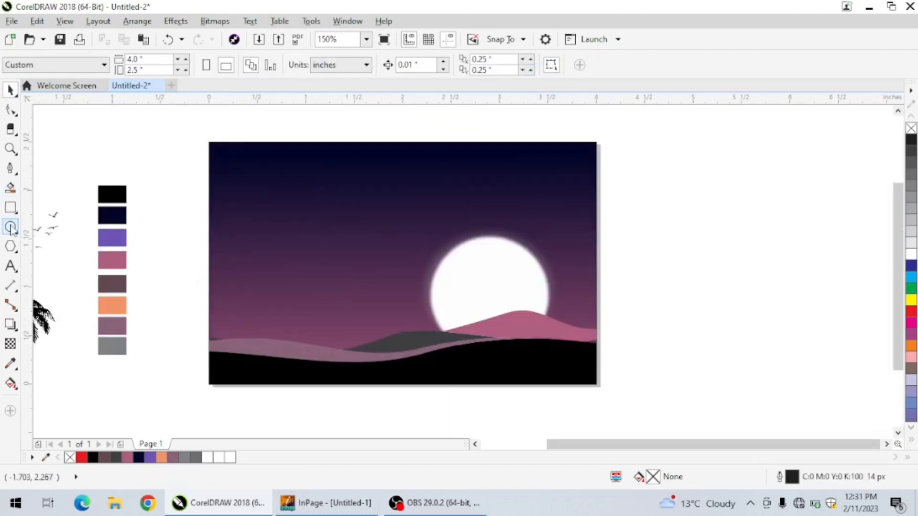
# Draw a star circle about 0.012 inch wide near the sky's upper-left corner, filled white with no outline
pyautogui.click(10, 227)
pyautogui.scroll(8, 230, 164)
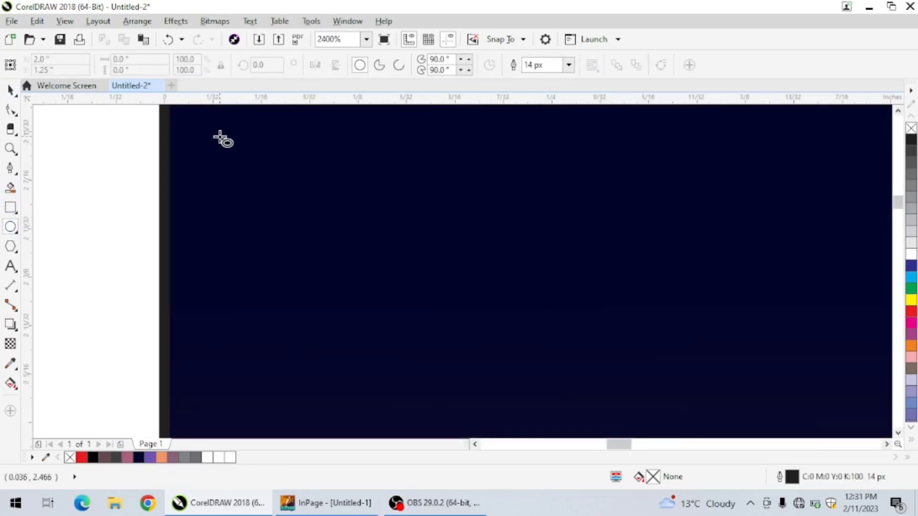
pyautogui.moveTo(220, 138); pyautogui.dragTo(239, 156)
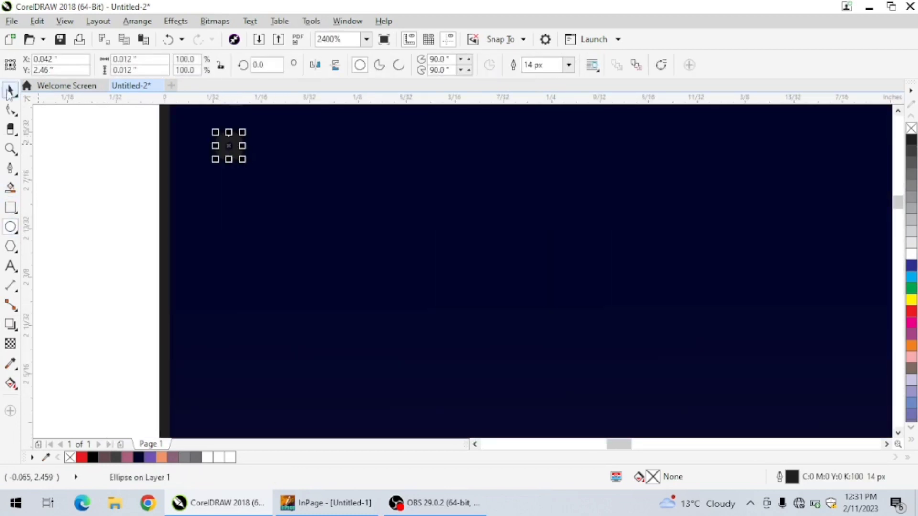
pyautogui.click(911, 255)
pyautogui.rightClick(911, 127)
pyautogui.scroll(-1, 444, 166)
pyautogui.click(242, 177)
pyautogui.scroll(-2, 241, 177)
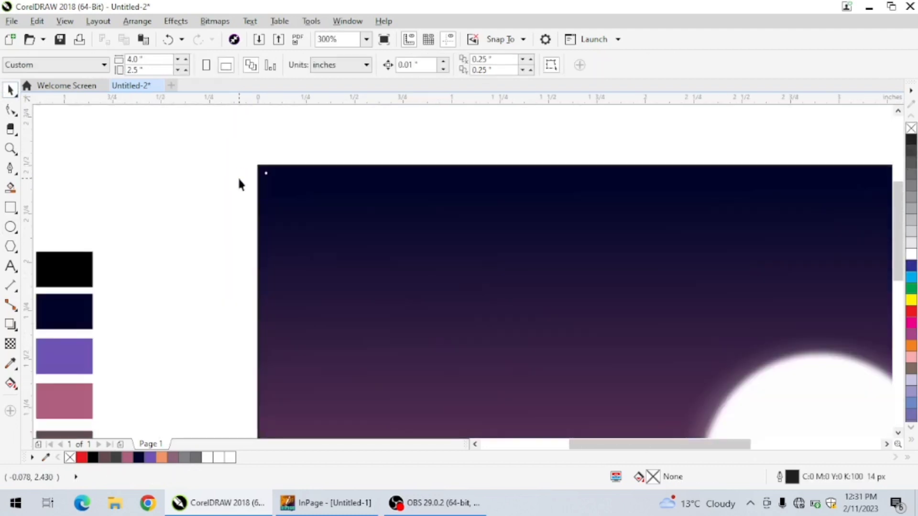
# Copy the white star circle slightly to its lower right and scale the copy to 57.2%
pyautogui.scroll(-4, 239, 184)
pyautogui.scroll(6, 242, 194)
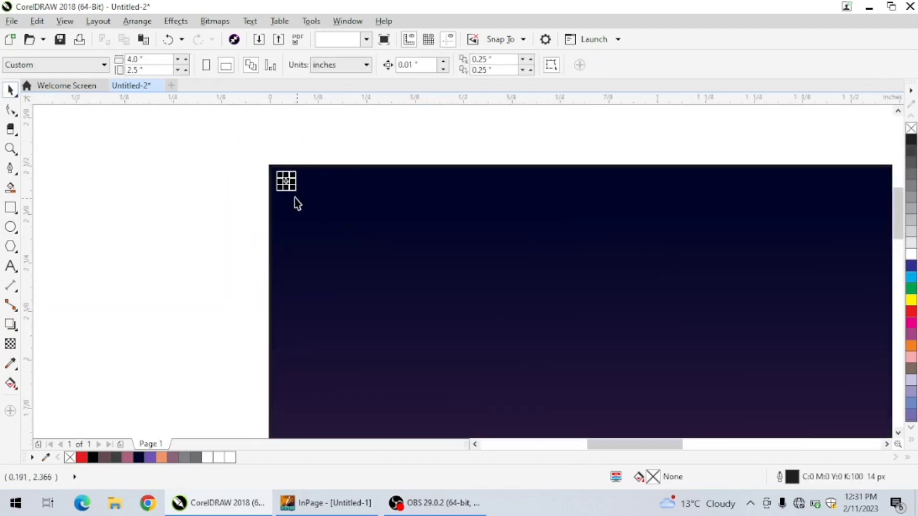
pyautogui.scroll(6, 287, 179)
pyautogui.moveTo(290, 184); pyautogui.dragTo(333, 209)
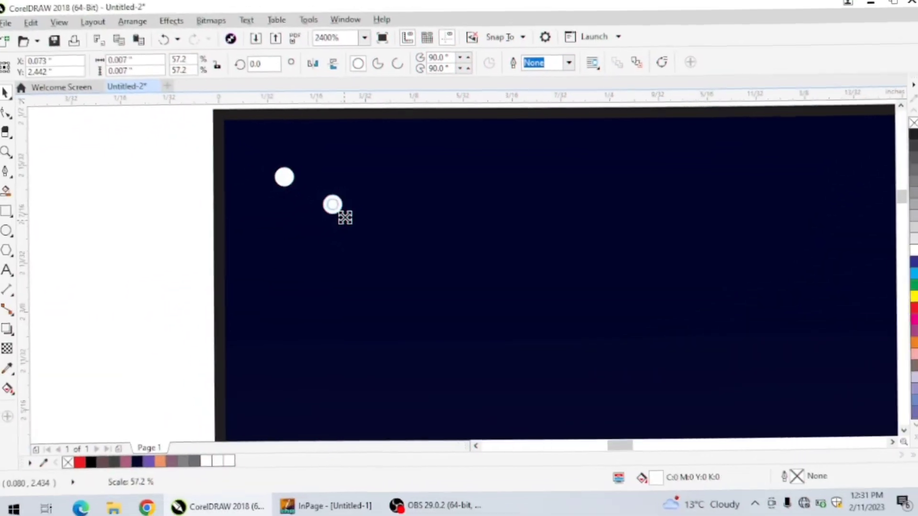
pyautogui.moveTo(346, 216); pyautogui.dragTo(311, 192)
# Place another copy of the small star directly above it and give it a uniform transparency of 15
pyautogui.rightClick(338, 168)
pyautogui.click(169, 151)
pyautogui.click(10, 343)
pyautogui.click(334, 168)
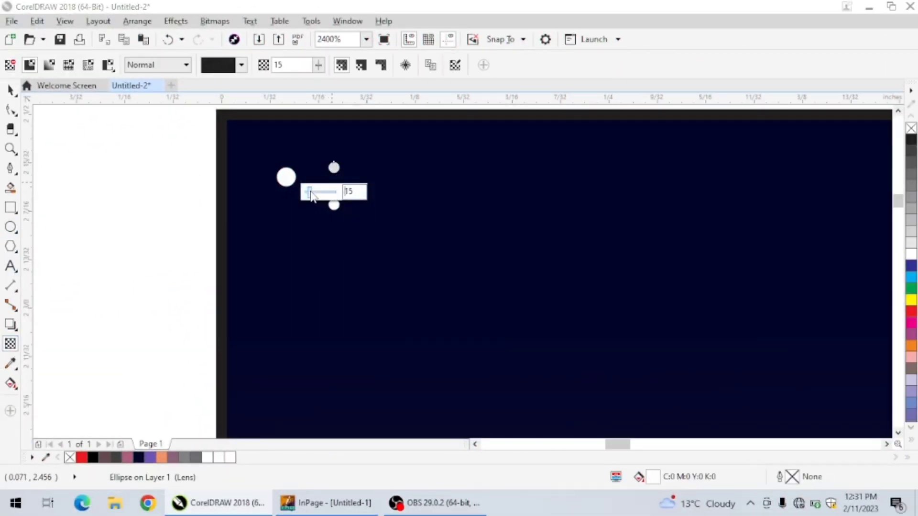
# Remove the outline from the gradient sky rectangle
pyautogui.click(11, 90)
pyautogui.scroll(-2, 199, 200)
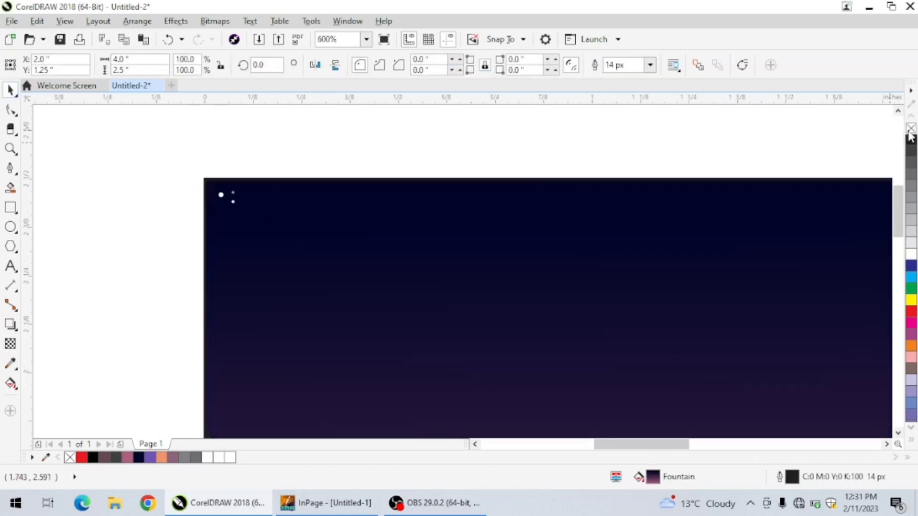
pyautogui.rightClick(910, 129)
# Add a 180-degree rotated copy of the three stars below them, and a vertically mirrored copy of all six beside them
pyautogui.moveTo(188, 165); pyautogui.dragTo(252, 216)
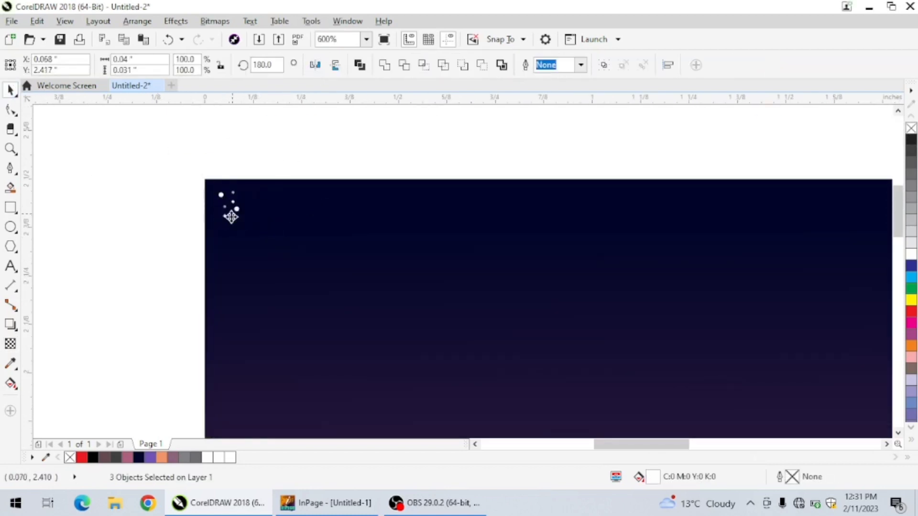
pyautogui.moveTo(232, 216); pyautogui.dragTo(227, 223)
pyautogui.moveTo(199, 174); pyautogui.dragTo(249, 227)
pyautogui.rightClick(250, 210)
pyautogui.click(335, 64)
# Enlarge the corner star cluster by duplicating all 12 stars, mirroring the copy horizontally and duplicating the combined group
pyautogui.moveTo(180, 148); pyautogui.dragTo(291, 281)
pyautogui.moveTo(241, 210); pyautogui.dragTo(291, 239)
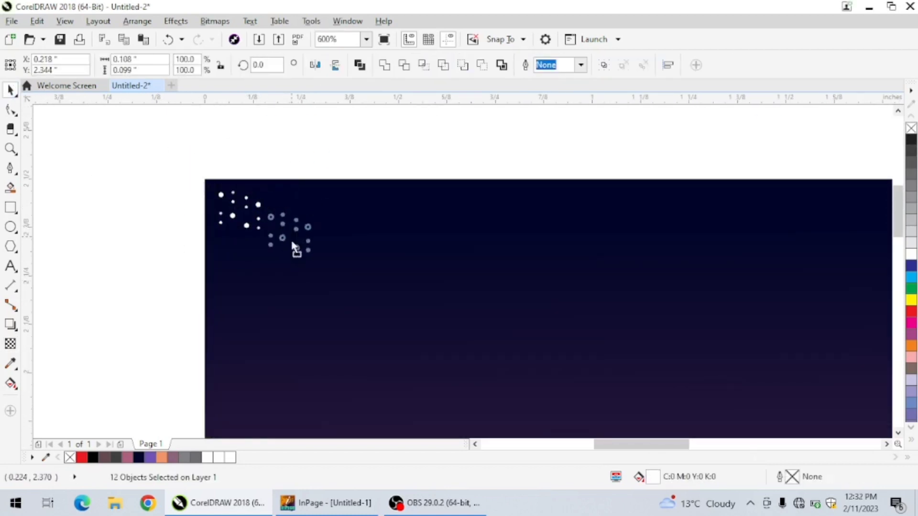
pyautogui.scroll(-1, 310, 164)
pyautogui.moveTo(248, 118); pyautogui.dragTo(319, 188)
pyautogui.rightClick(289, 211)
pyautogui.click(315, 65)
pyautogui.moveTo(200, 163); pyautogui.dragTo(311, 205)
pyautogui.moveTo(193, 156); pyautogui.dragTo(341, 234)
pyautogui.moveTo(336, 228); pyautogui.dragTo(328, 223)
pyautogui.hotkey('ctrl', 'z')
pyautogui.hotkey('ctrl', 'z')
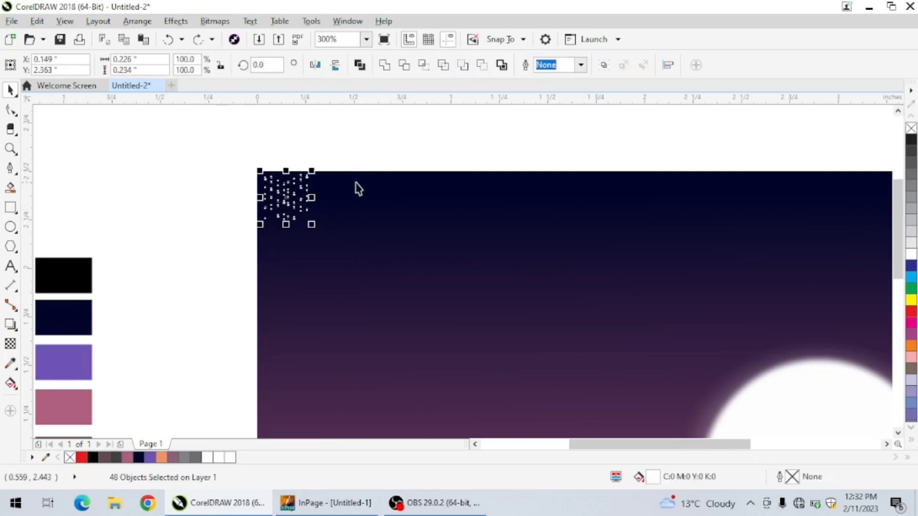
pyautogui.moveTo(352, 158); pyautogui.dragTo(216, 226)
pyautogui.hotkey('ctrl', 'z')
# Move several single large stars out of the corner cluster into the sky just beside it
pyautogui.click(287, 238)
pyautogui.scroll(1, 281, 196)
pyautogui.moveTo(276, 188); pyautogui.dragTo(405, 201)
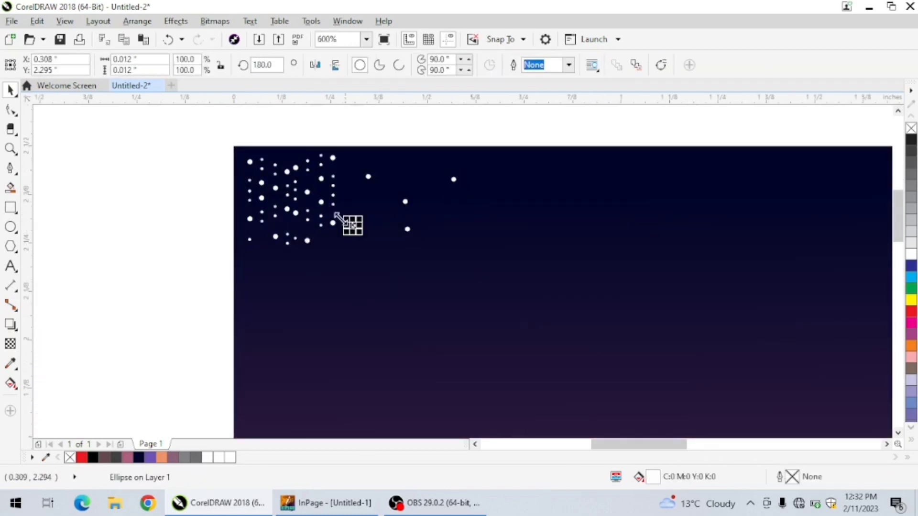
pyautogui.scroll(-3, 268, 201)
pyautogui.scroll(2, 201, 180)
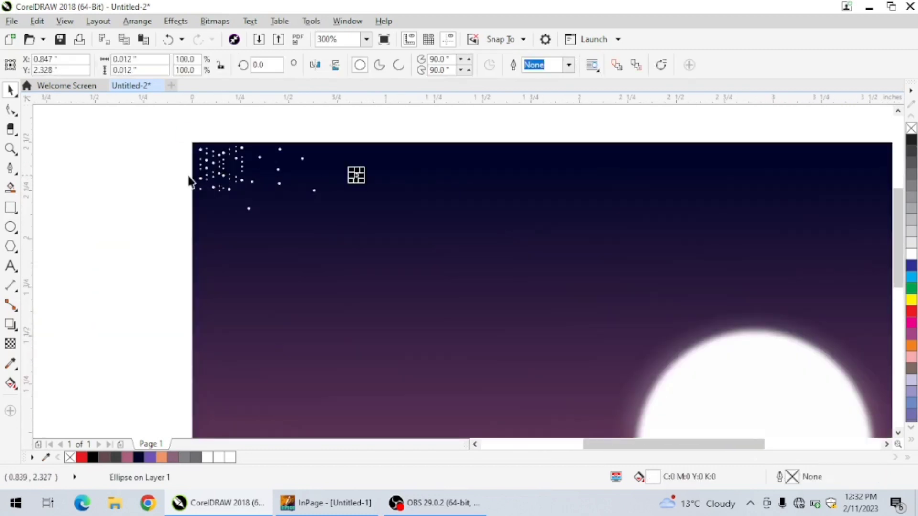
# Scatter more large stars from the corner cluster across the upper sky, out to about 1.5 inches from the left edge
pyautogui.press('Tab')
pyautogui.press('Tab')
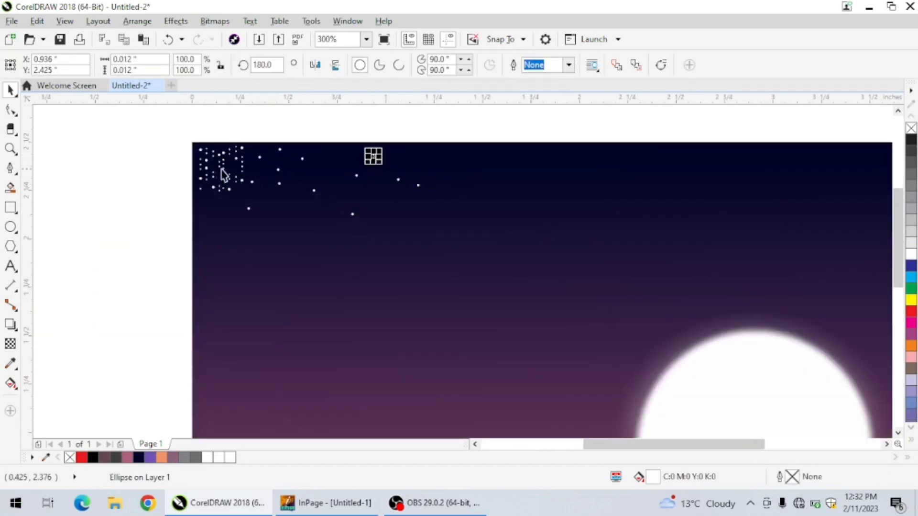
pyautogui.press('Tab')
pyautogui.press('Tab')
pyautogui.press('Tab')
pyautogui.press('Tab')
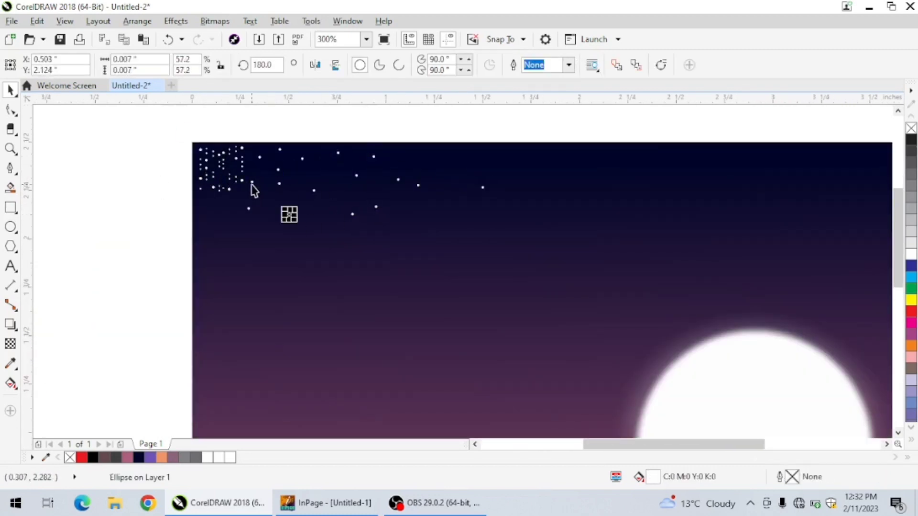
# Move a group of small stars to about 1.3 inches from the left edge and spread further large stars around it
pyautogui.moveTo(352, 192); pyautogui.dragTo(441, 212)
pyautogui.press('Escape')
pyautogui.scroll(-1, 415, 175)
pyautogui.scroll(1, 319, 171)
pyautogui.moveTo(278, 142); pyautogui.dragTo(510, 162)
pyautogui.press('Escape')
pyautogui.press('Tab')
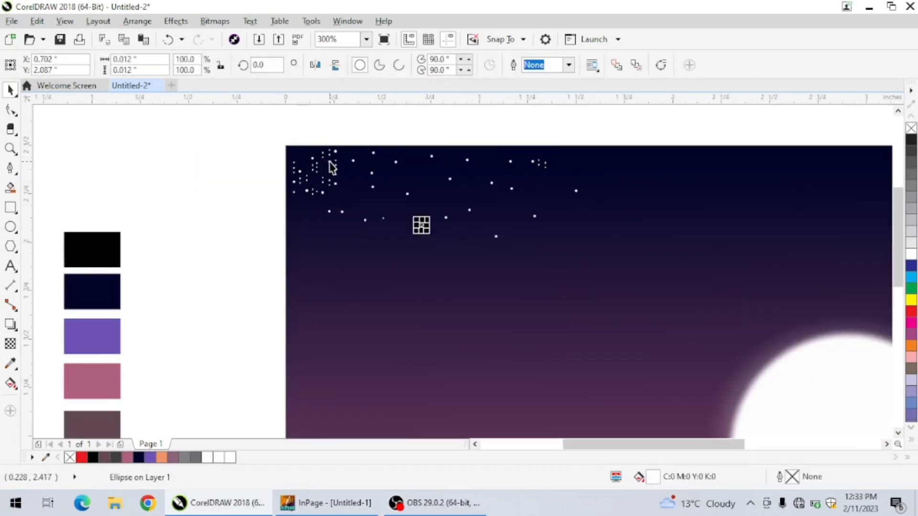
# Move more large stars outward and shift a group of small stars to about 0.75 inch from the sky's left edge
pyautogui.moveTo(302, 173); pyautogui.dragTo(364, 197)
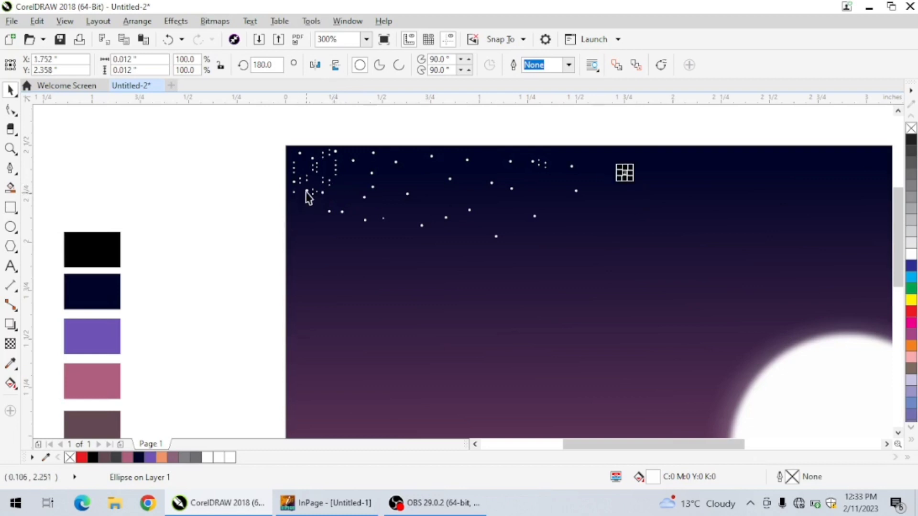
pyautogui.moveTo(306, 190); pyautogui.dragTo(433, 190)
pyautogui.scroll(2, 335, 162)
pyautogui.moveTo(245, 146); pyautogui.dragTo(497, 194)
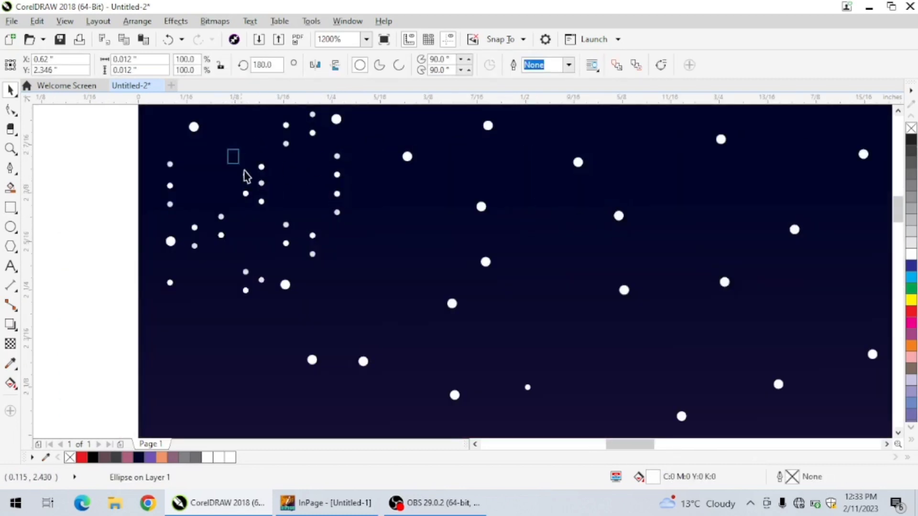
pyautogui.moveTo(244, 172); pyautogui.dragTo(270, 208)
pyautogui.moveTo(254, 182); pyautogui.dragTo(712, 207)
pyautogui.scroll(-2, 325, 191)
# Loosen the rest of the corner cluster by moving individual small and large stars apart
pyautogui.click(406, 207)
pyautogui.scroll(1, 305, 197)
pyautogui.moveTo(267, 212); pyautogui.dragTo(287, 258)
pyautogui.moveTo(326, 232); pyautogui.dragTo(326, 185)
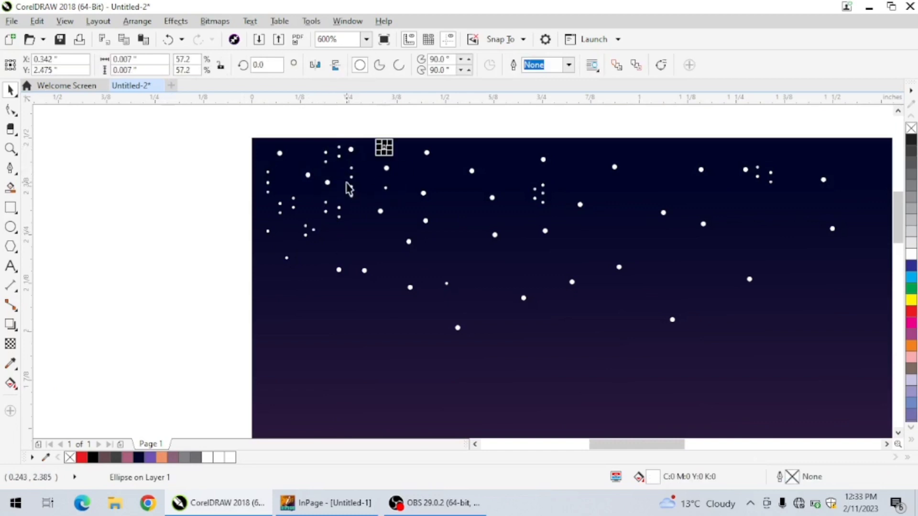
pyautogui.moveTo(328, 182); pyautogui.dragTo(303, 153)
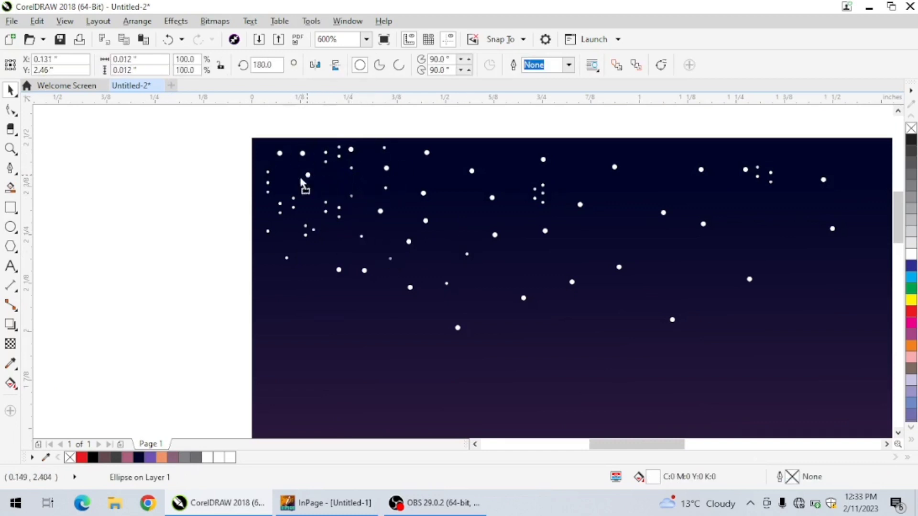
pyautogui.scroll(-1, 293, 201)
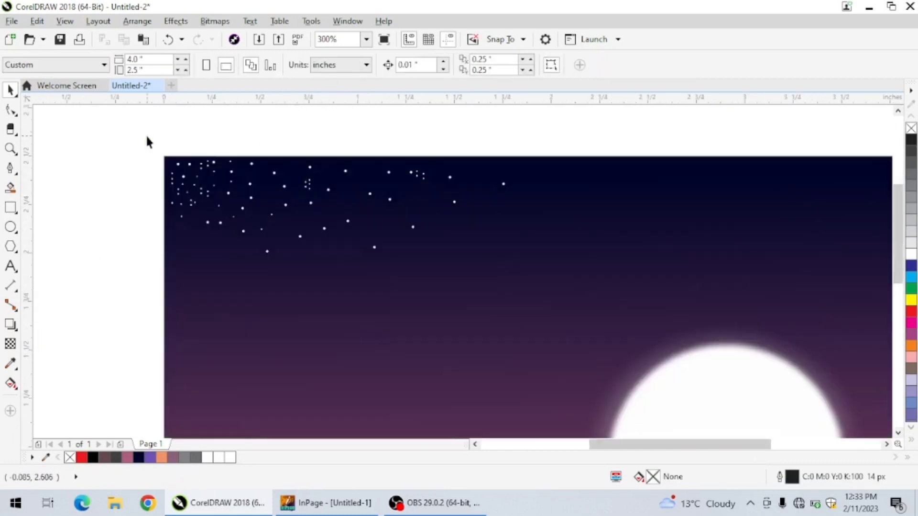
# Duplicate all the scattered stars, mirror the copy horizontally and place it in the sky's upper-right corner
pyautogui.moveTo(147, 139); pyautogui.dragTo(526, 268)
pyautogui.press('+')
pyautogui.click(314, 64)
pyautogui.scroll(-1, 308, 203)
pyautogui.moveTo(327, 206); pyautogui.dragTo(537, 206)
# Fill the upper middle of the sky with a copied group of stars
pyautogui.scroll(-1, 391, 180)
pyautogui.scroll(1, 423, 192)
pyautogui.moveTo(385, 146); pyautogui.dragTo(269, 220)
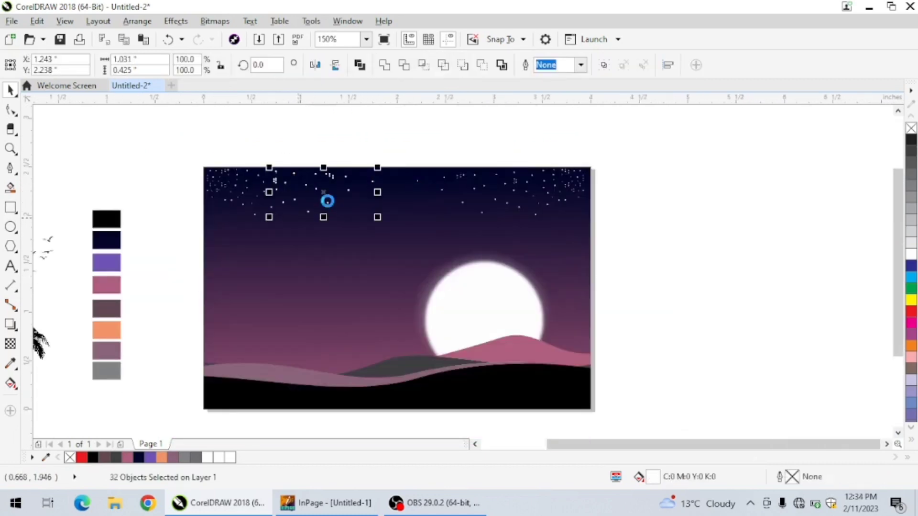
pyautogui.click(379, 145)
# Duplicate the whole band of stars, move the copy below the original and mirror it vertically
pyautogui.scroll(-1, 379, 145)
pyautogui.moveTo(498, 145); pyautogui.dragTo(281, 191)
pyautogui.press('+')
pyautogui.scroll(1, 383, 173)
pyautogui.moveTo(386, 167); pyautogui.dragTo(388, 203)
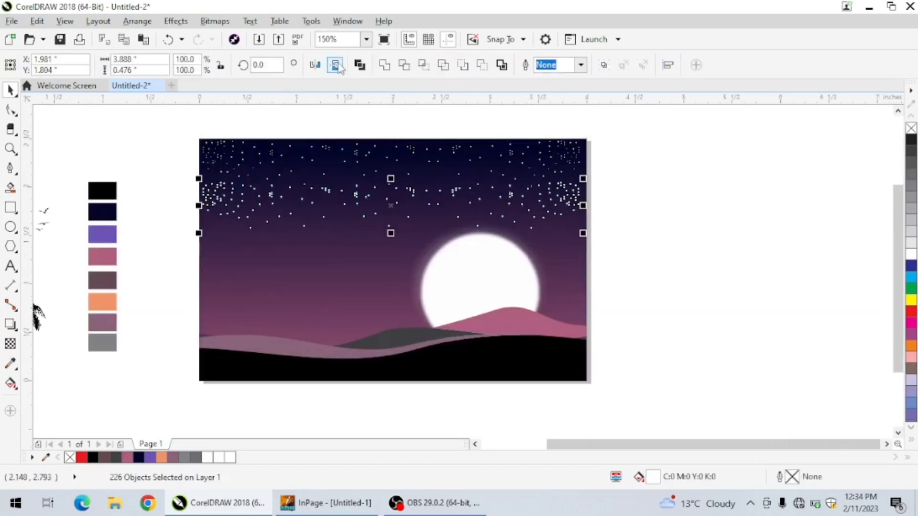
pyautogui.click(335, 64)
# Delete surplus stars at the left end and left-centre of the lower star band
pyautogui.moveTo(224, 208); pyautogui.dragTo(184, 229)
pyautogui.press('Delete')
pyautogui.scroll(1, 328, 222)
pyautogui.moveTo(364, 236); pyautogui.dragTo(305, 200)
pyautogui.press('Delete')
# Delete the surplus stars just above the sun and at the sky's right edge
pyautogui.scroll(-1, 306, 199)
pyautogui.moveTo(483, 227); pyautogui.dragTo(442, 198)
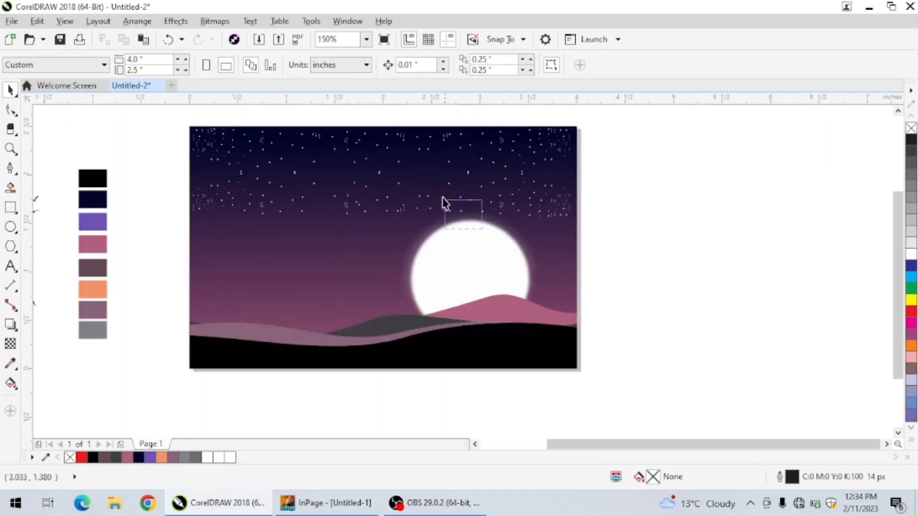
pyautogui.press('Delete')
pyautogui.moveTo(581, 189); pyautogui.dragTo(556, 222)
pyautogui.press('Delete')
# Move small star clusters into emptier parts of the sky, including the area above the sun
pyautogui.scroll(-1, 420, 194)
pyautogui.scroll(2, 409, 182)
pyautogui.moveTo(294, 255); pyautogui.dragTo(444, 178)
pyautogui.moveTo(311, 239); pyautogui.dragTo(268, 266)
pyautogui.moveTo(294, 254); pyautogui.dragTo(433, 197)
pyautogui.press('Tab')
pyautogui.scroll(-3, 550, 207)
pyautogui.scroll(3, 580, 207)
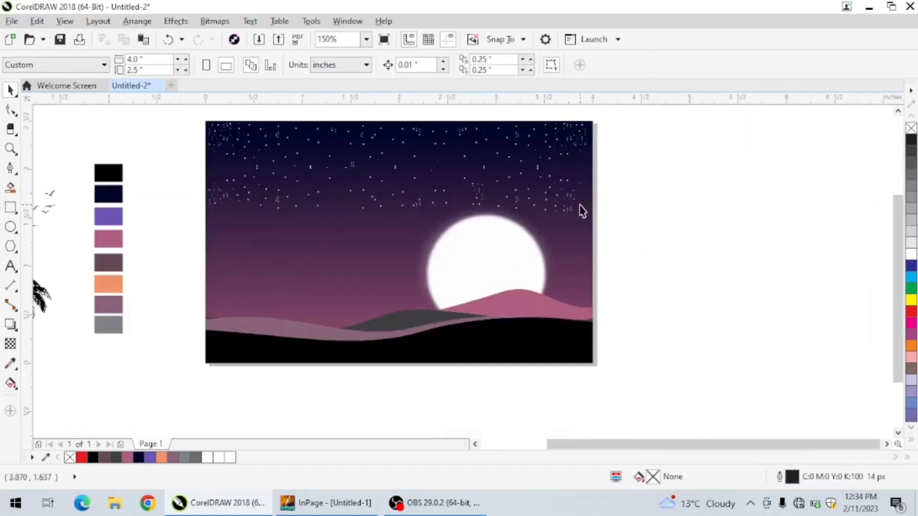
# Copy the block of stars in the left and middle of the sky down into the area left of the sun
pyautogui.press('Tab')
pyautogui.press('Tab')
pyautogui.scroll(-3, 382, 191)
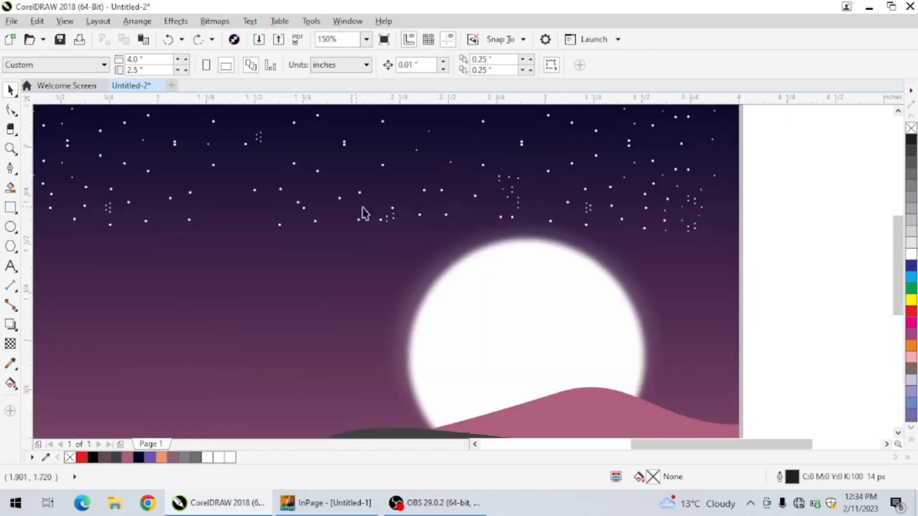
pyautogui.scroll(3, 360, 211)
pyautogui.scroll(-1, 470, 221)
pyautogui.moveTo(204, 159); pyautogui.dragTo(455, 221)
pyautogui.moveTo(340, 188); pyautogui.dragTo(340, 249)
pyautogui.rightClick(339, 249)
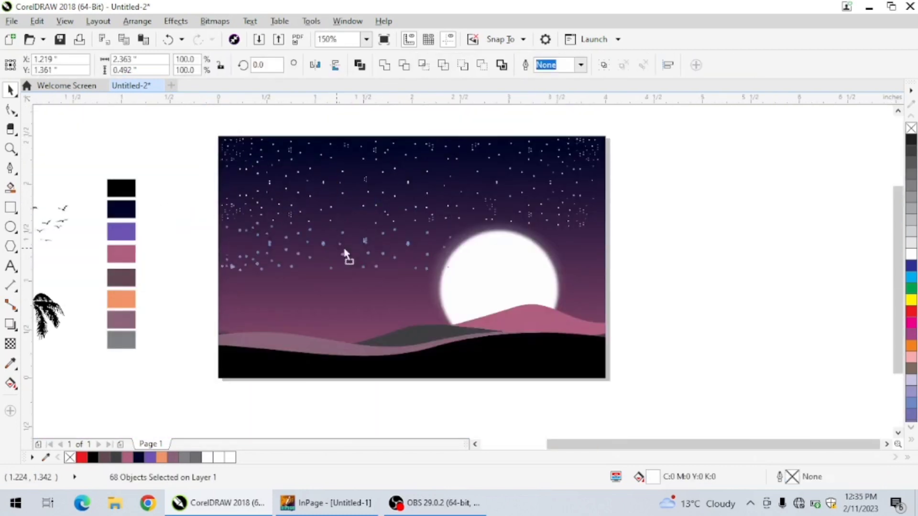
pyautogui.click(751, 198)
# Spread apart the tightly packed small stars near the sky's left edge, undoing the accidental shift of the sky rectangle
pyautogui.scroll(-1, 326, 206)
pyautogui.scroll(1, 417, 216)
pyautogui.moveTo(110, 243); pyautogui.dragTo(194, 265)
pyautogui.scroll(4, 190, 259)
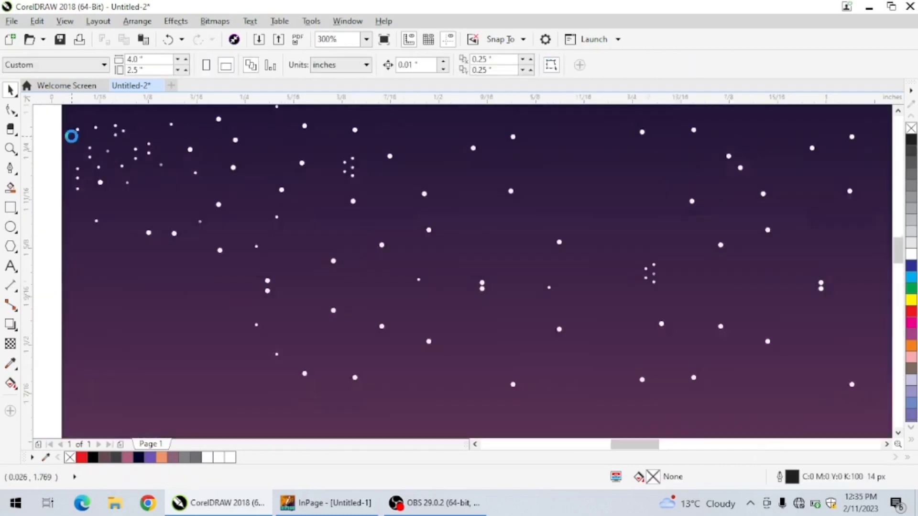
pyautogui.scroll(-1, 238, 186)
pyautogui.moveTo(235, 177); pyautogui.dragTo(217, 186)
pyautogui.moveTo(241, 172); pyautogui.dragTo(257, 157)
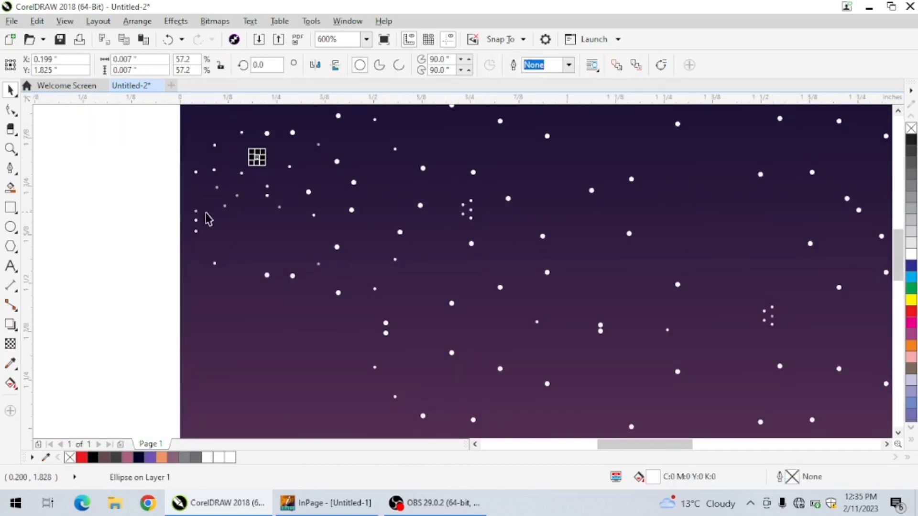
pyautogui.moveTo(195, 220); pyautogui.dragTo(245, 247)
pyautogui.scroll(-1, 238, 211)
pyautogui.scroll(1, 232, 163)
pyautogui.moveTo(280, 158); pyautogui.dragTo(199, 158)
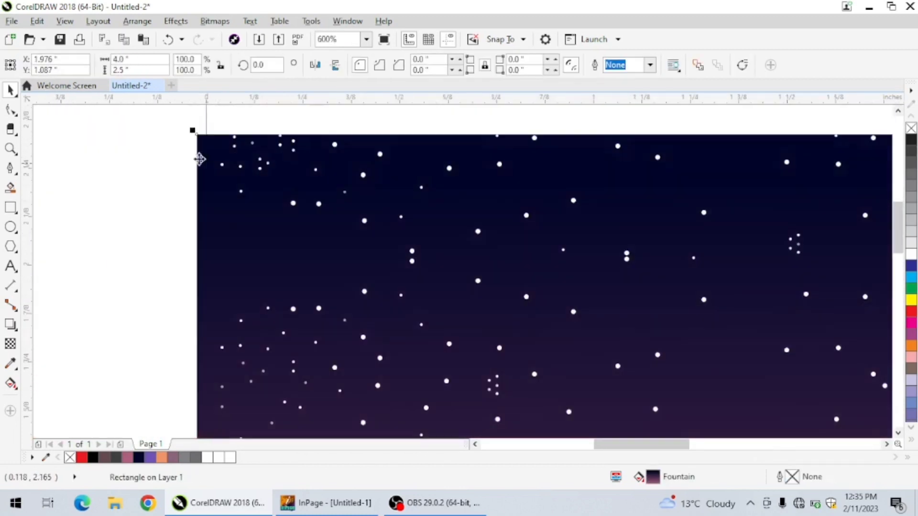
pyautogui.hotkey('ctrl', 'z')
pyautogui.moveTo(262, 145); pyautogui.dragTo(262, 219)
pyautogui.press('Escape')
pyautogui.scroll(-1, 239, 196)
pyautogui.click(227, 189)
pyautogui.press('Escape')
pyautogui.scroll(-2, 273, 226)
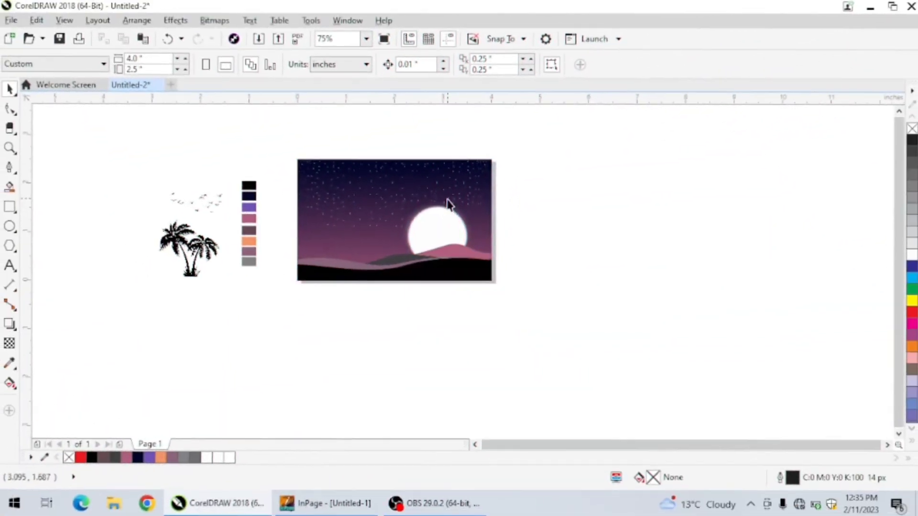
pyautogui.scroll(2, 448, 204)
pyautogui.scroll(-2, 452, 207)
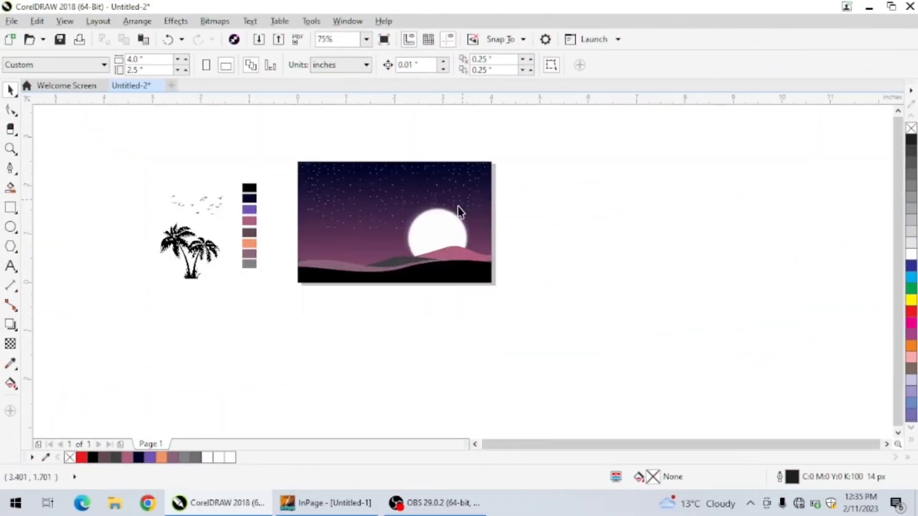
# Place the palm trees on the black hill in front of the sun, sized to about 1.28 x 1.18 inches
pyautogui.click(194, 263)
pyautogui.moveTo(212, 272); pyautogui.dragTo(462, 273)
pyautogui.scroll(2, 459, 256)
pyautogui.moveTo(464, 240); pyautogui.dragTo(497, 212)
pyautogui.click(596, 246)
pyautogui.scroll(2, 490, 211)
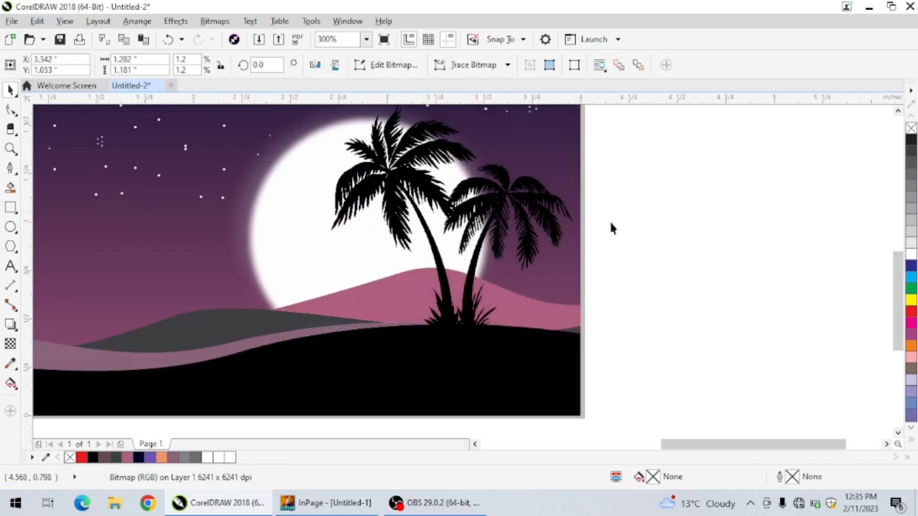
pyautogui.click(610, 221)
pyautogui.scroll(-3, 576, 263)
pyautogui.scroll(2, 456, 256)
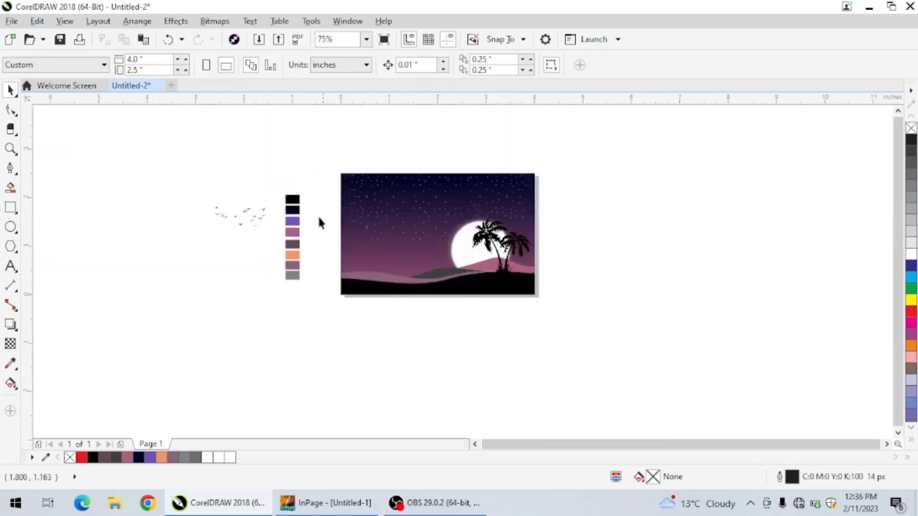
# Delete the column of colour swatches beside the page
pyautogui.press('Delete')
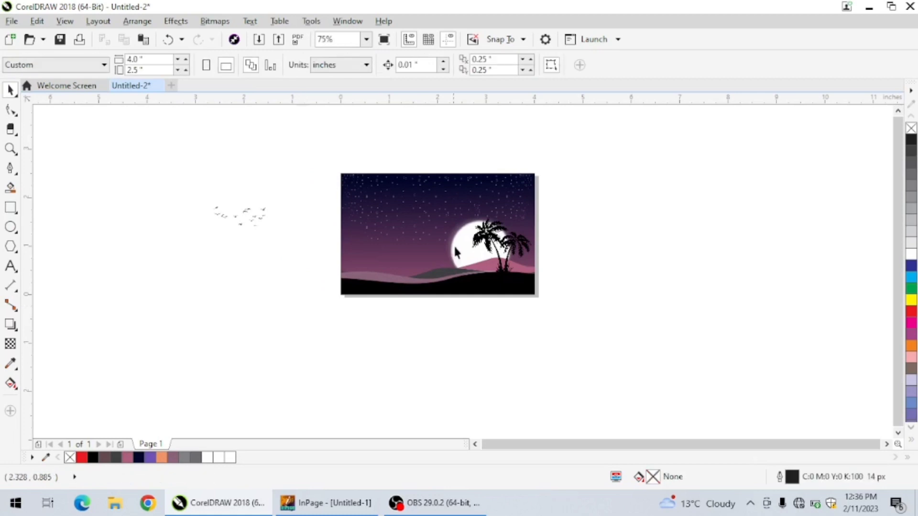
pyautogui.scroll(2, 431, 215)
pyautogui.click(326, 183)
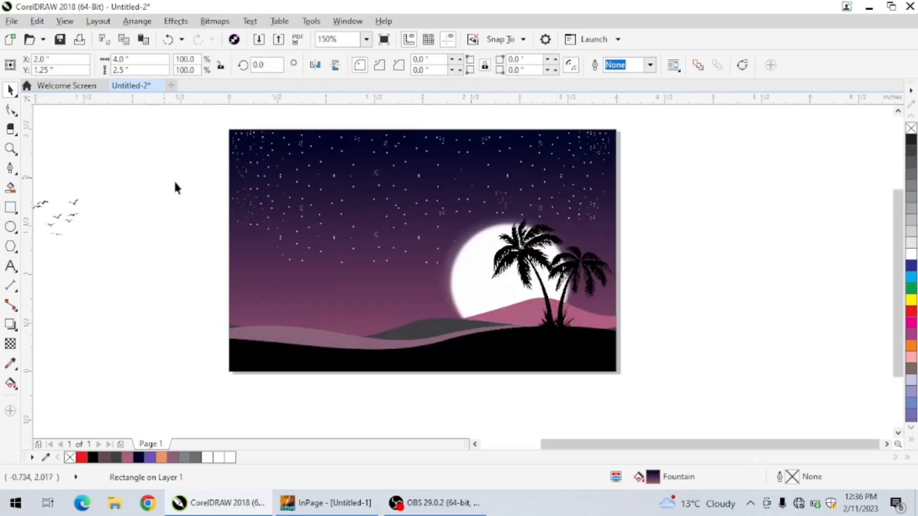
pyautogui.click(175, 180)
# Move the flock of birds from beside the page onto the sky, overlapping the sun's left edge
pyautogui.scroll(-1, 219, 204)
pyautogui.click(207, 213)
pyautogui.moveTo(207, 213); pyautogui.dragTo(421, 243)
pyautogui.scroll(2, 420, 243)
pyautogui.scroll(2, 422, 247)
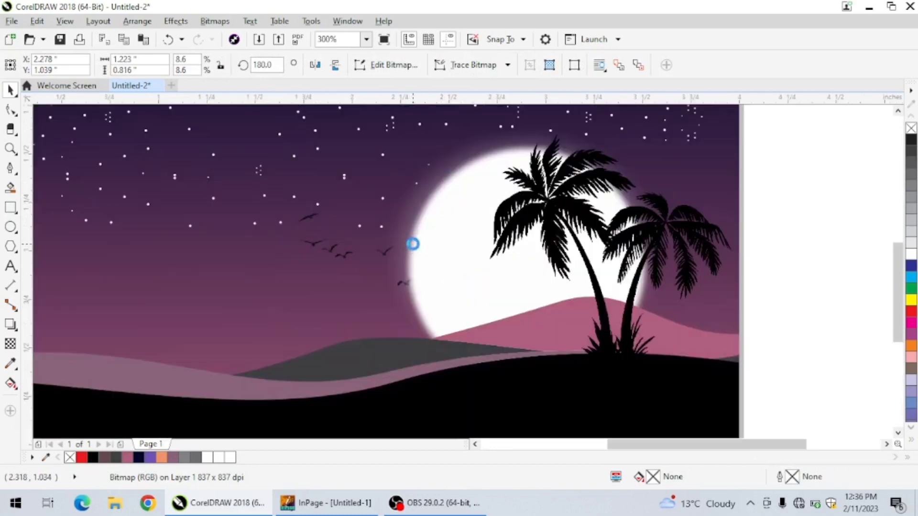
pyautogui.moveTo(401, 238); pyautogui.dragTo(387, 243)
pyautogui.scroll(-1, 395, 241)
pyautogui.click(737, 226)
pyautogui.scroll(-1, 474, 231)
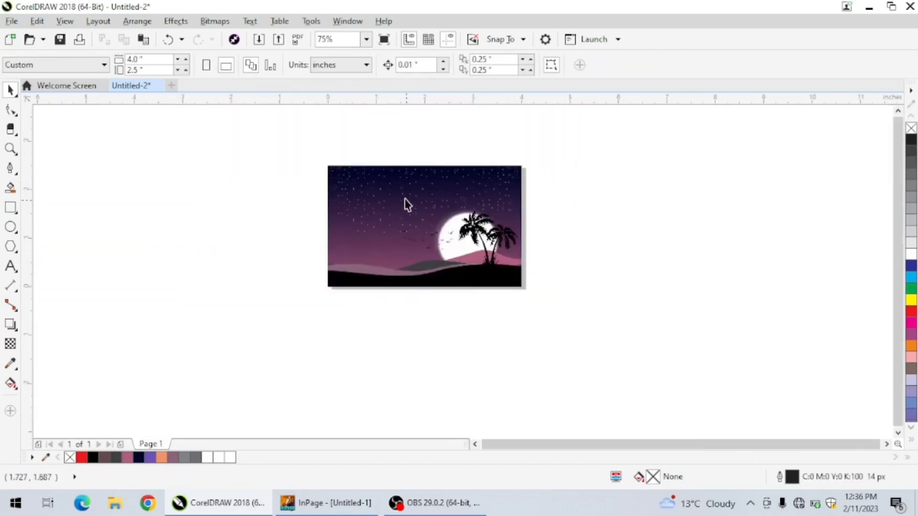
# Remove crowded small stars from the tight cluster just above the sun
pyautogui.scroll(2, 373, 207)
pyautogui.scroll(2, 401, 239)
pyautogui.scroll(-2, 460, 217)
pyautogui.scroll(1, 518, 200)
pyautogui.click(519, 198)
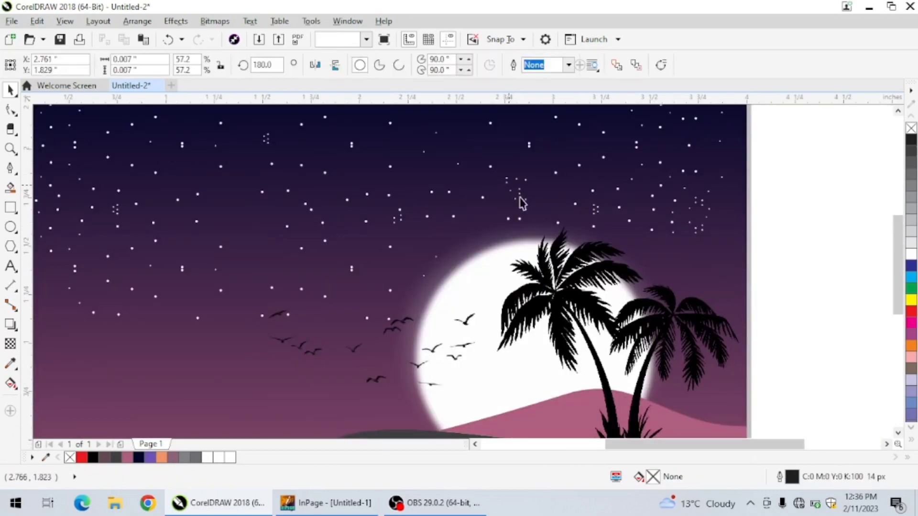
pyautogui.press('super')
pyautogui.click(732, 220)
pyautogui.scroll(1, 524, 199)
pyautogui.scroll(-2, 531, 211)
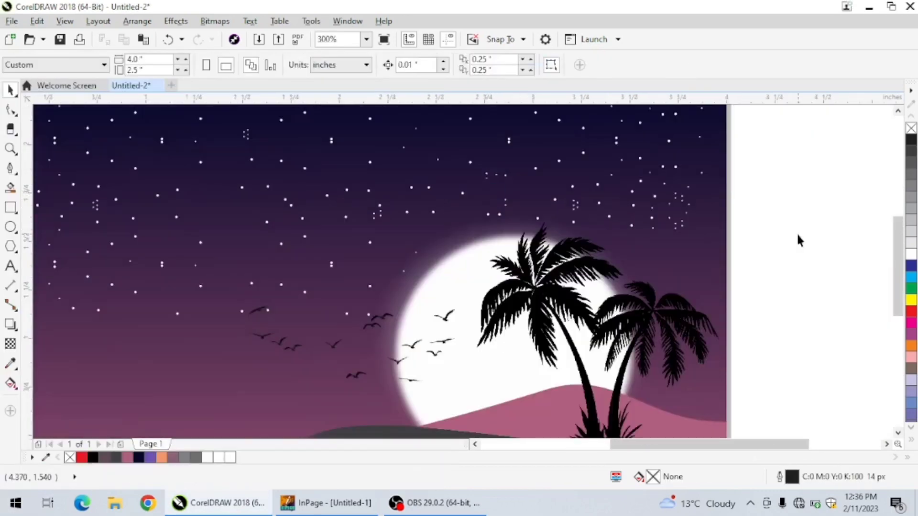
# Examine how the stars are distributed across the left and upper parts of the sky
pyautogui.scroll(-1, 549, 144)
pyautogui.scroll(1, 302, 191)
pyautogui.scroll(-1, 398, 230)
pyautogui.scroll(2, 368, 191)
pyautogui.scroll(-1, 420, 228)
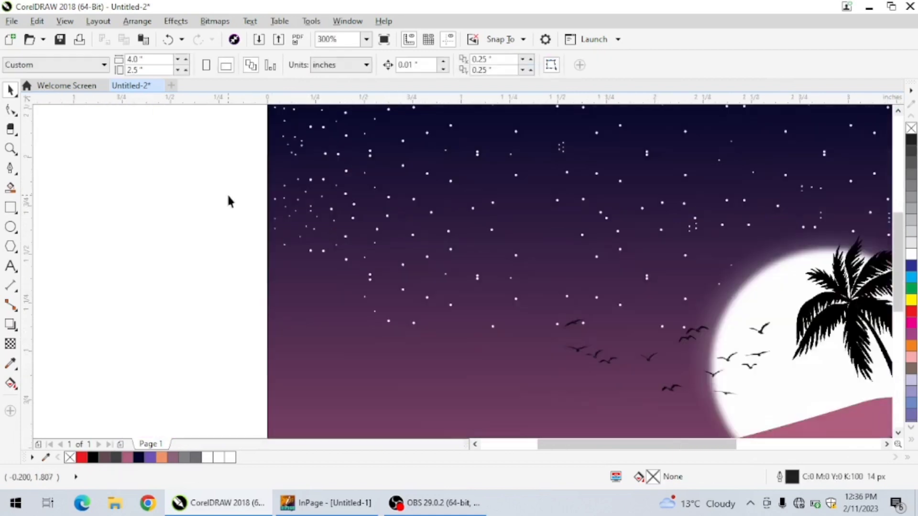
pyautogui.scroll(-1, 359, 191)
pyautogui.scroll(1, 451, 163)
pyautogui.scroll(-1, 452, 209)
pyautogui.scroll(2, 440, 179)
pyautogui.scroll(-1, 266, 179)
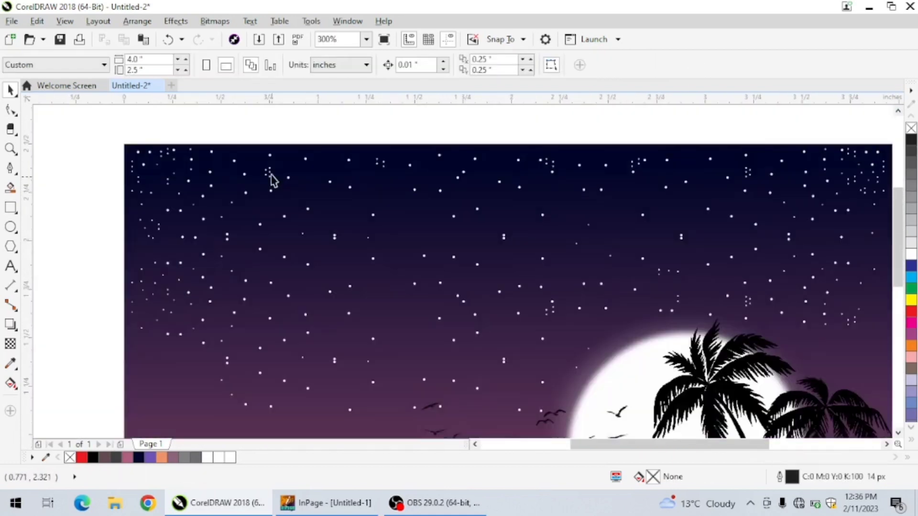
# Thin out the tightly packed small stars in the sky's upper right corner
pyautogui.scroll(1, 253, 201)
pyautogui.scroll(-2, 386, 198)
pyautogui.scroll(2, 693, 189)
pyautogui.click(689, 235)
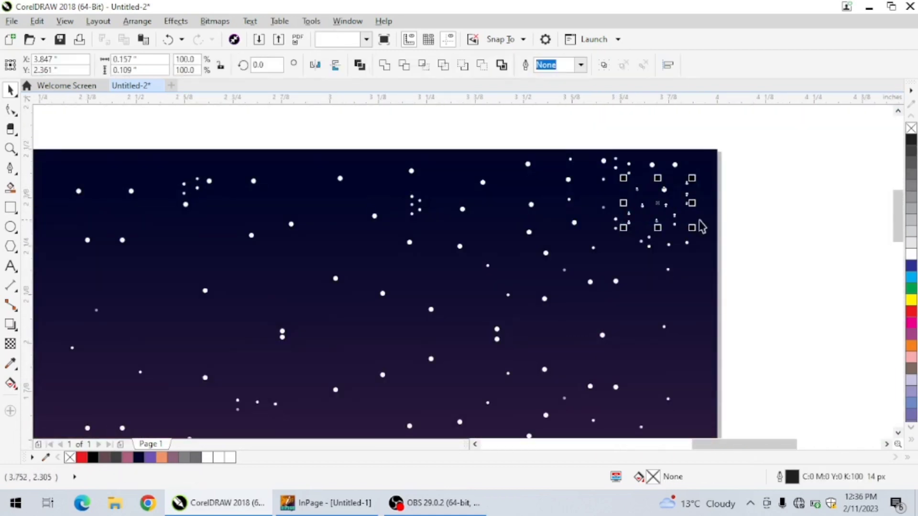
pyautogui.moveTo(703, 253); pyautogui.dragTo(666, 213)
pyautogui.click(749, 226)
pyautogui.scroll(-3, 623, 194)
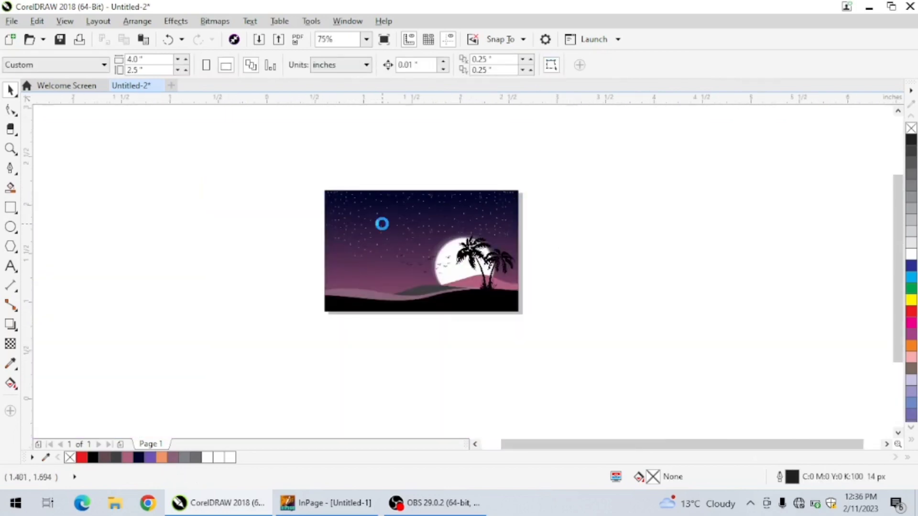
# Delete the tight clusters of small stars around and above the sun
pyautogui.scroll(3, 383, 223)
pyautogui.moveTo(480, 208); pyautogui.dragTo(444, 251)
pyautogui.press('Delete')
pyautogui.scroll(-1, 443, 243)
pyautogui.scroll(1, 697, 236)
pyautogui.moveTo(626, 215); pyautogui.dragTo(593, 247)
pyautogui.press('Delete')
pyautogui.scroll(-1, 529, 204)
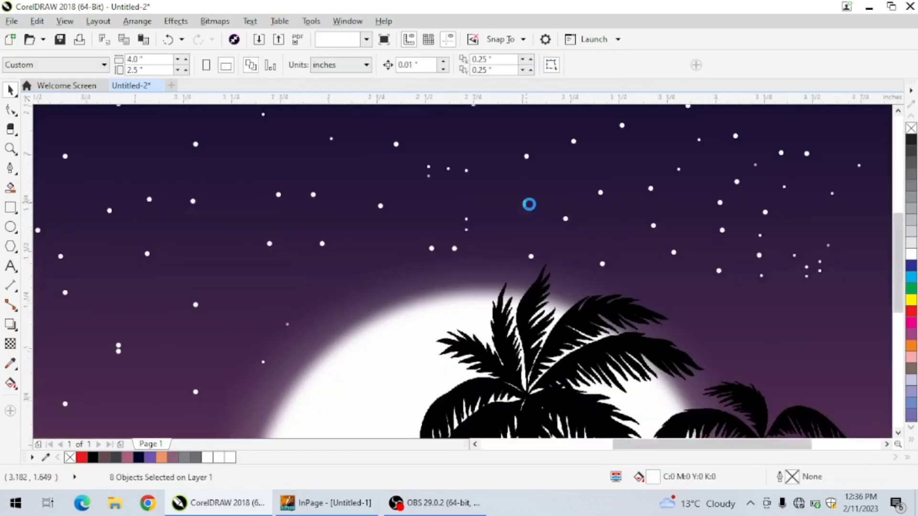
pyautogui.scroll(1, 682, 231)
pyautogui.moveTo(693, 218); pyautogui.dragTo(634, 263)
pyautogui.press('Delete')
pyautogui.scroll(-2, 650, 238)
pyautogui.scroll(2, 299, 232)
# Copy a group of stars into an emptier part of the sky
pyautogui.moveTo(222, 162); pyautogui.dragTo(354, 214)
pyautogui.press('space')
pyautogui.press('space')
pyautogui.moveTo(461, 187); pyautogui.dragTo(297, 227)
pyautogui.rightClick(297, 227)
pyautogui.scroll(-3, 197, 219)
pyautogui.scroll(1, 331, 198)
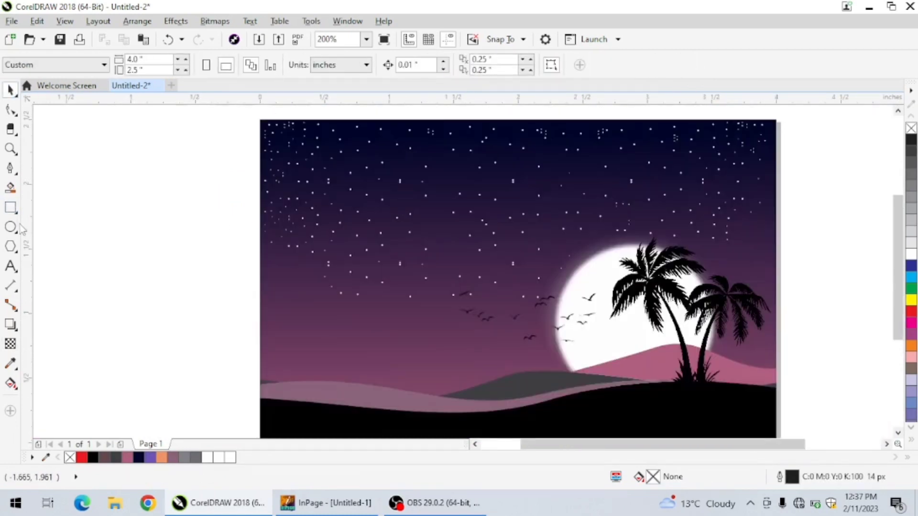
# Draw a vertical bar about 0.018 x 0.289 inches left of the page, filled black with no outline
pyautogui.click(12, 208)
pyautogui.scroll(1, 188, 210)
pyautogui.moveTo(184, 204); pyautogui.dragTo(192, 240)
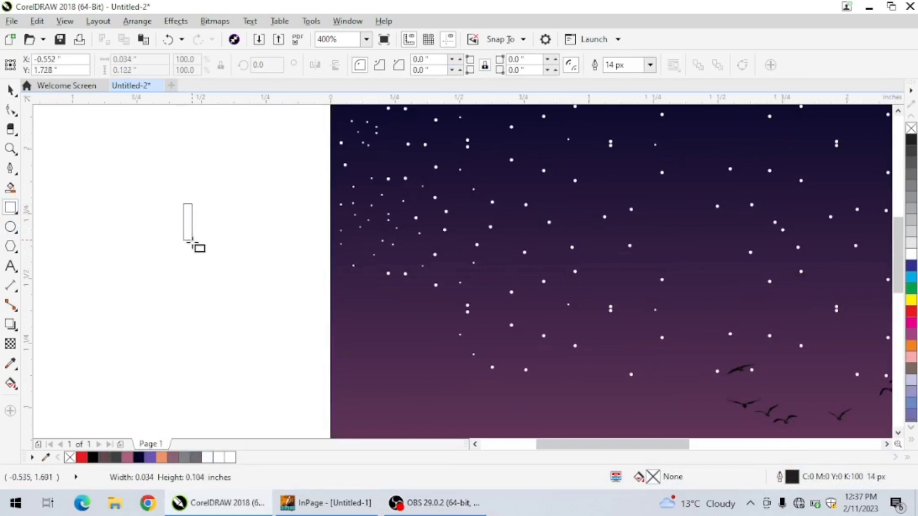
pyautogui.moveTo(185, 282); pyautogui.dragTo(188, 282)
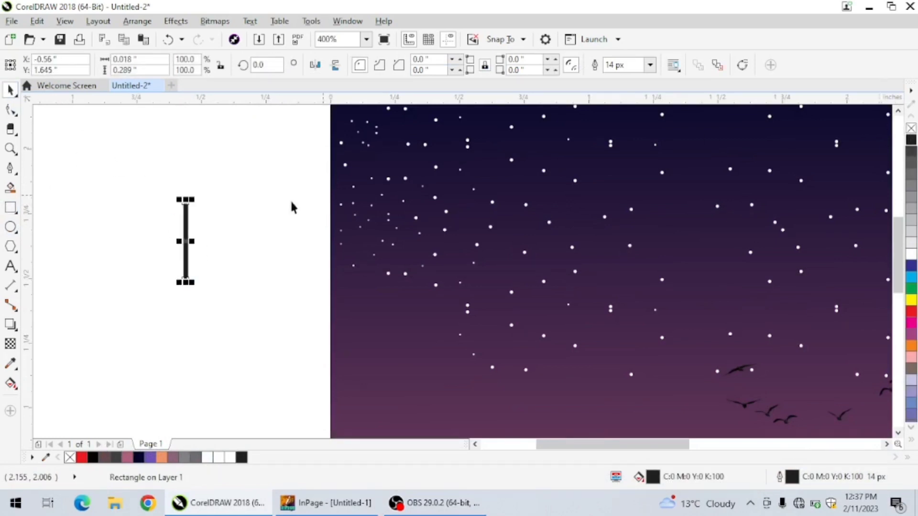
pyautogui.click(156, 261)
pyautogui.scroll(2, 181, 232)
pyautogui.click(214, 270)
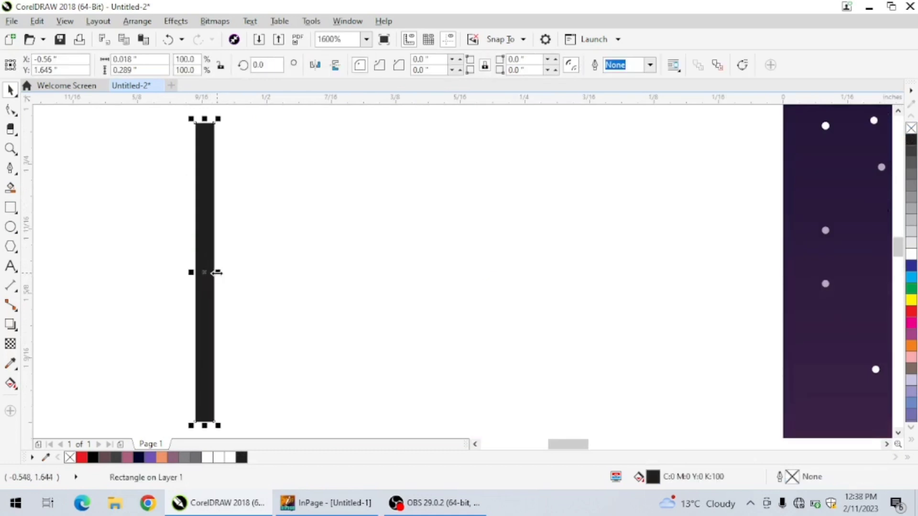
# Narrow the black bar to a width of about 0.009 inches
pyautogui.moveTo(217, 272); pyautogui.dragTo(211, 282)
pyautogui.click(366, 280)
pyautogui.scroll(-3, 320, 240)
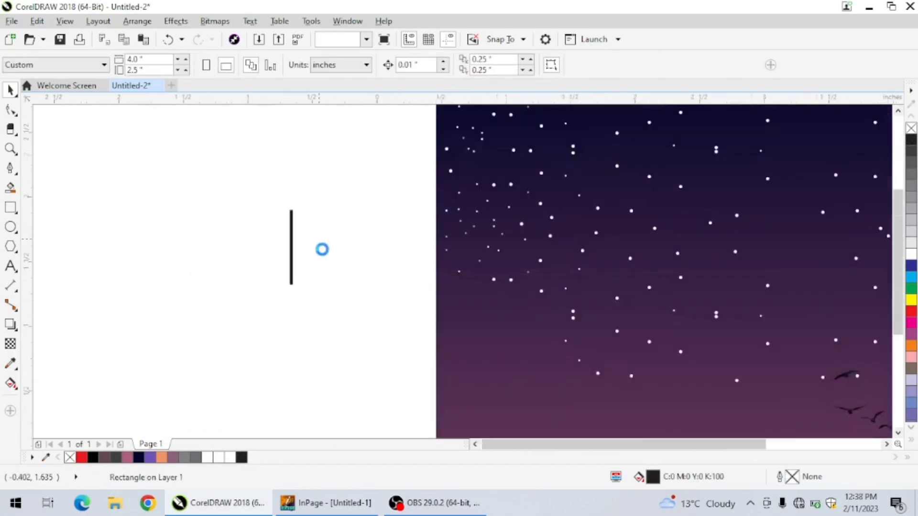
pyautogui.scroll(-1, 283, 258)
pyautogui.scroll(2, 289, 262)
pyautogui.click(296, 243)
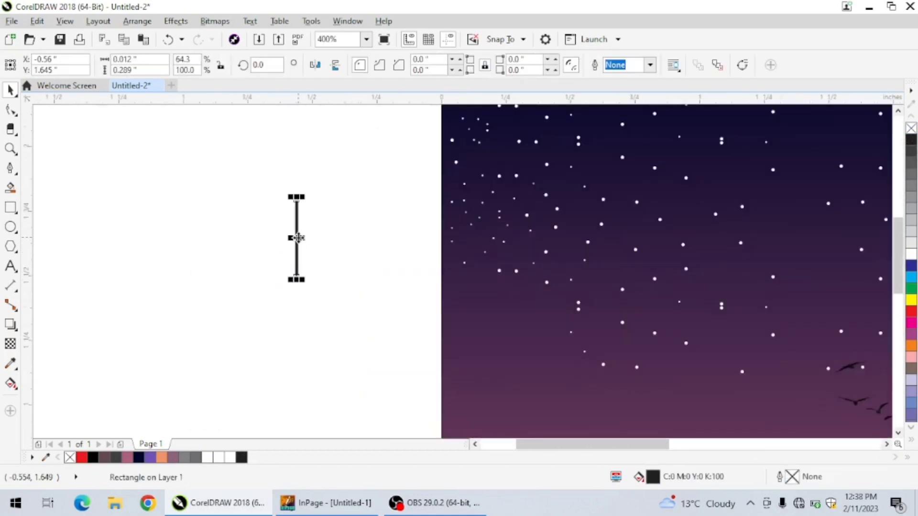
pyautogui.scroll(3, 297, 239)
pyautogui.scroll(1, 298, 241)
pyautogui.moveTo(297, 260); pyautogui.dragTo(286, 262)
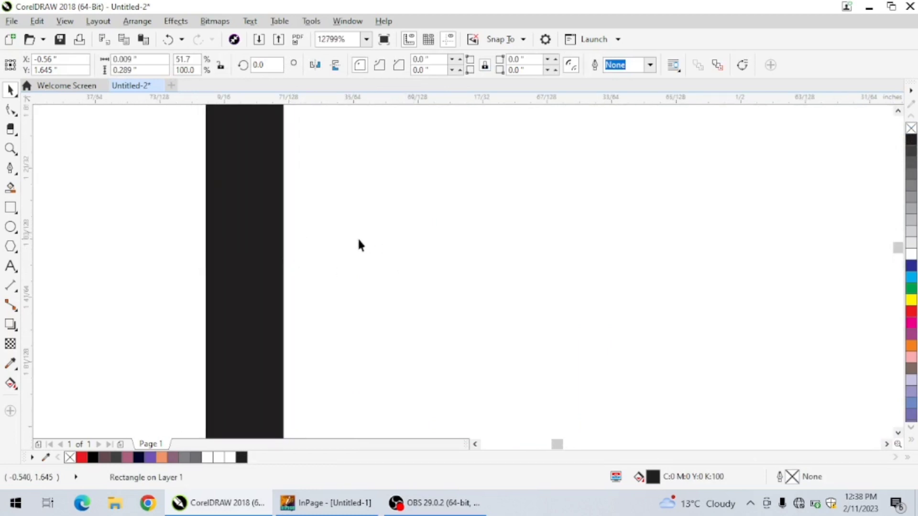
pyautogui.scroll(-3, 363, 259)
pyautogui.click(368, 276)
pyautogui.scroll(-3, 371, 268)
pyautogui.scroll(2, 349, 235)
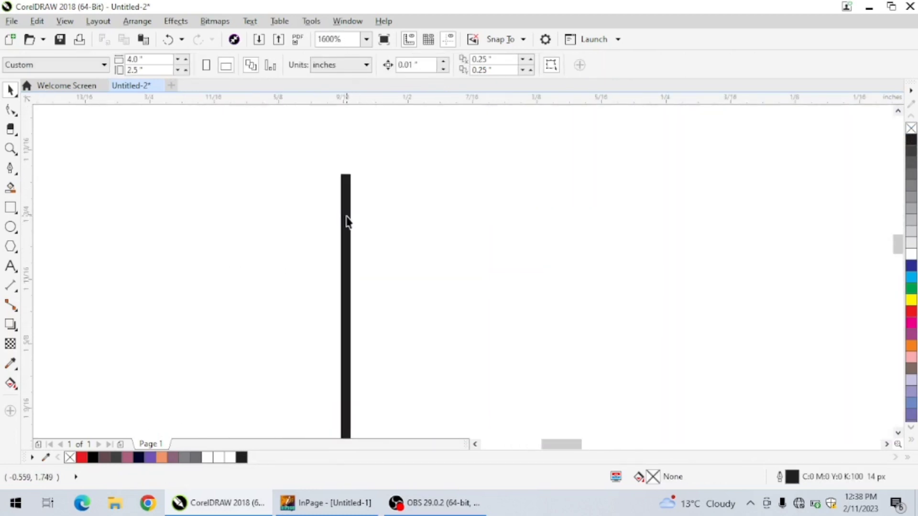
# Convert the bar to curves and taper it to a point by centring one upper node and deleting the other
pyautogui.click(346, 219)
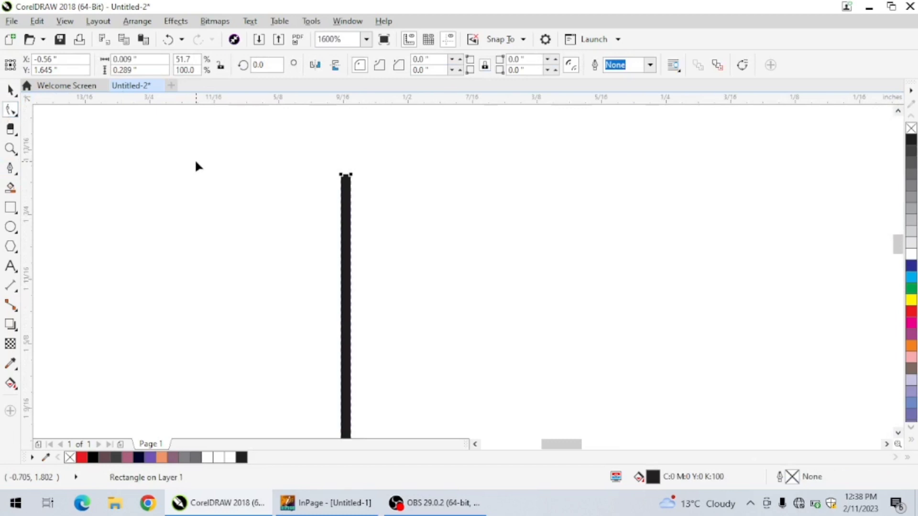
pyautogui.rightClick(343, 184)
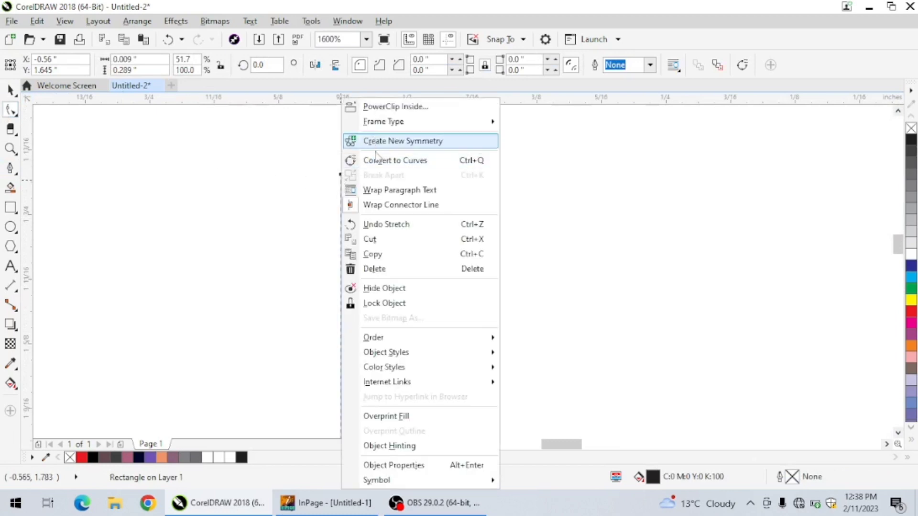
pyautogui.click(380, 158)
pyautogui.scroll(3, 346, 179)
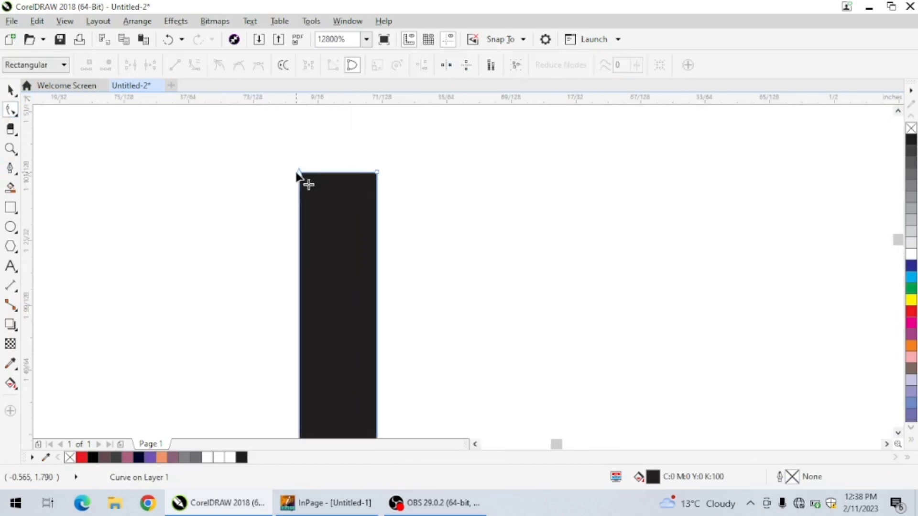
pyautogui.moveTo(298, 172); pyautogui.dragTo(332, 172)
pyautogui.doubleClick(377, 173)
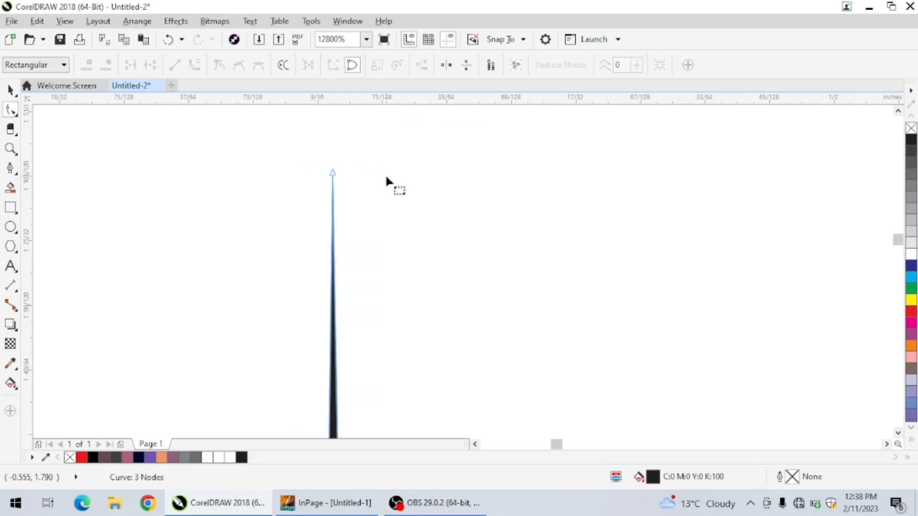
pyautogui.scroll(-5, 386, 181)
pyautogui.click(10, 89)
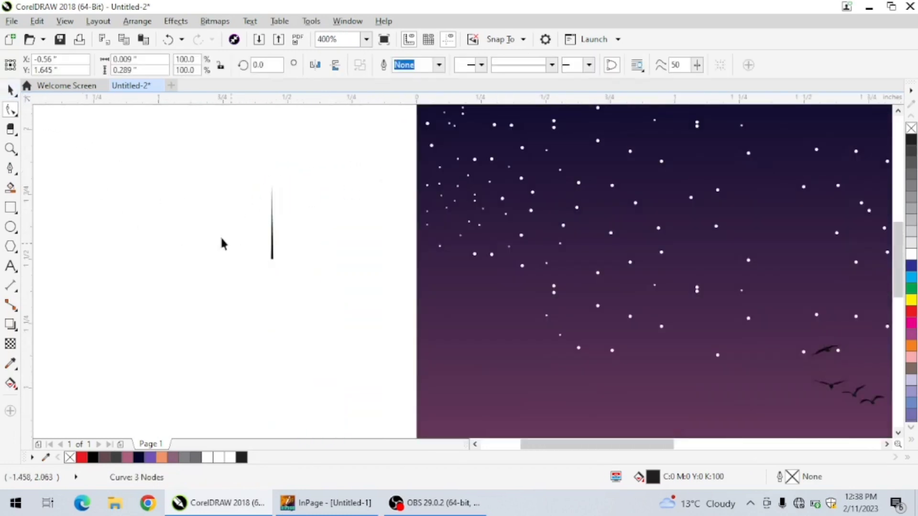
# Stretch the tapered spike to about 0.36 inches tall and place it, filled white, among the stars on the sky's left side
pyautogui.click(275, 228)
pyautogui.click(270, 229)
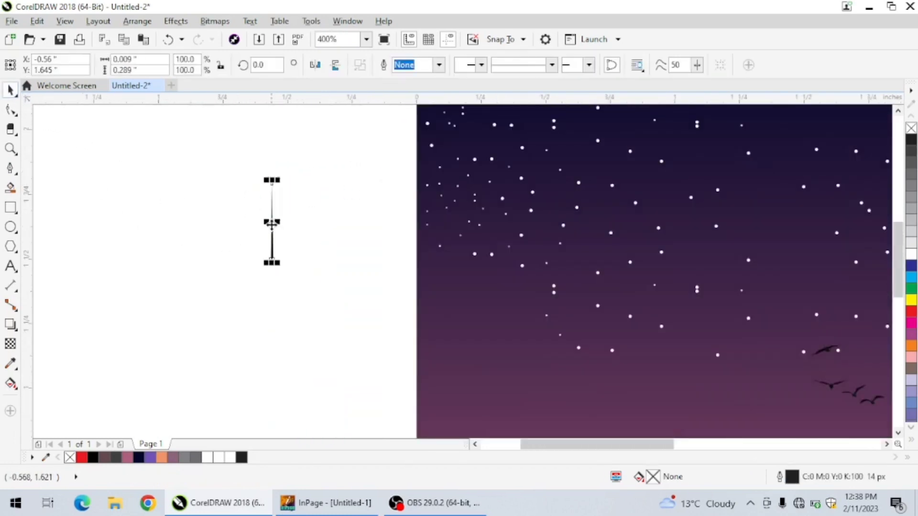
pyautogui.click(287, 228)
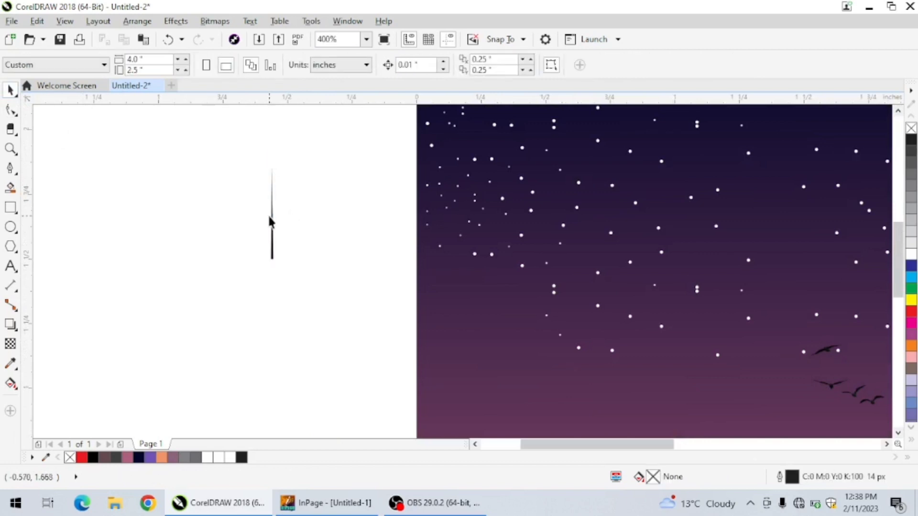
pyautogui.moveTo(273, 224); pyautogui.dragTo(494, 233)
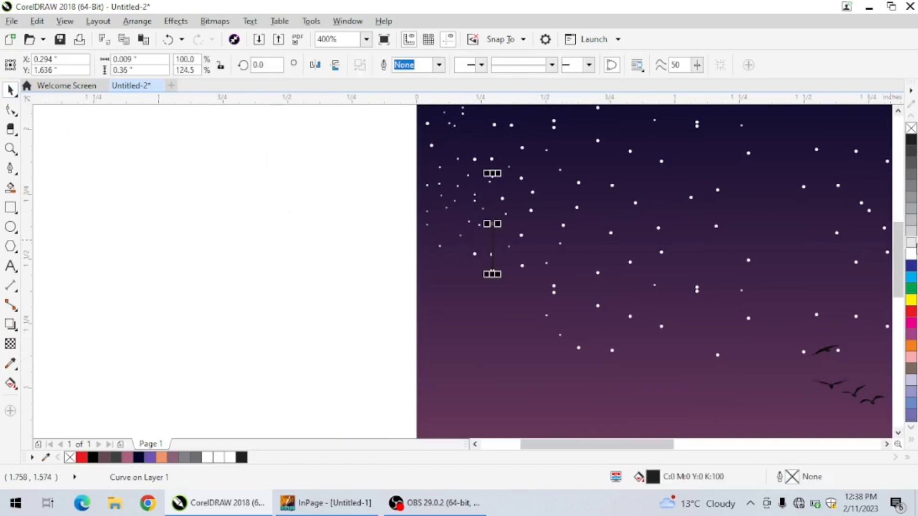
pyautogui.click(226, 236)
pyautogui.scroll(-2, 222, 237)
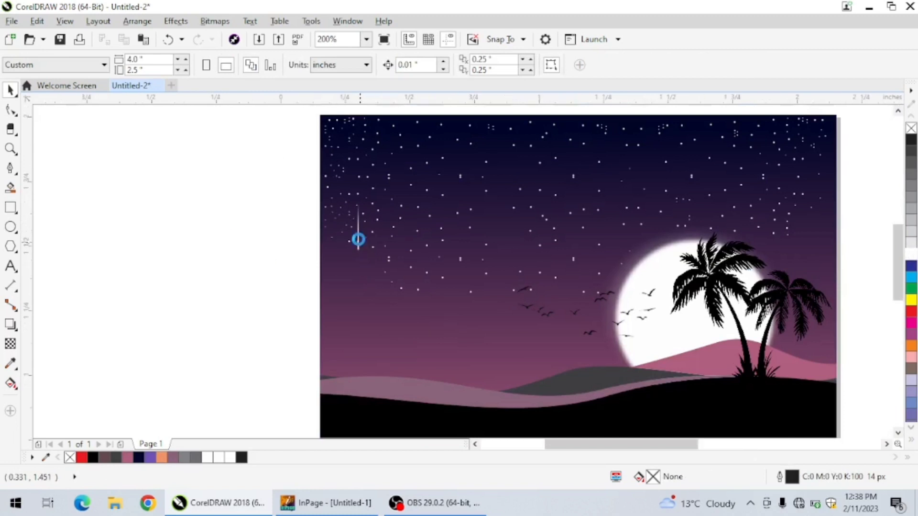
# Rotate the white streak about 27.6 degrees so it slants like a shooting star
pyautogui.scroll(2, 359, 240)
pyautogui.click(358, 241)
pyautogui.moveTo(363, 261); pyautogui.dragTo(403, 237)
pyautogui.click(220, 208)
pyautogui.scroll(-2, 263, 216)
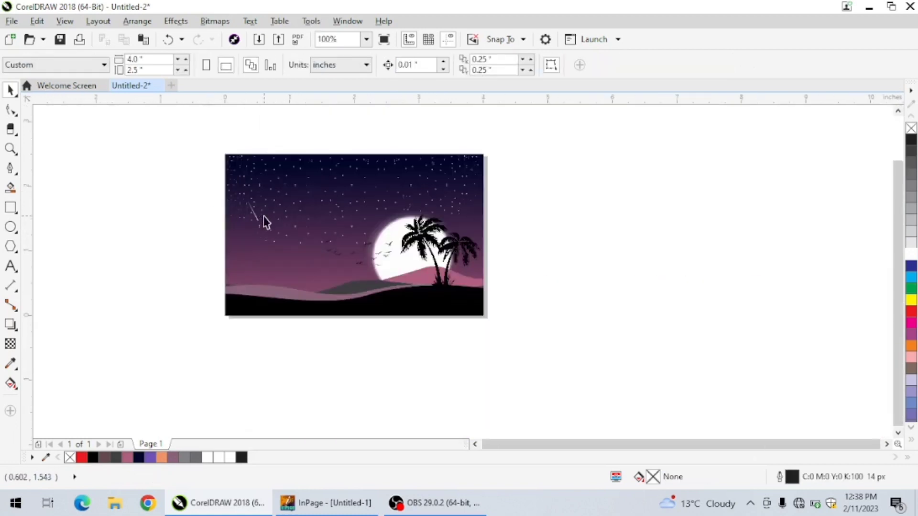
# Place three copies of the shooting star: mid-sky, just left of the sun, and lower between the first two streaks
pyautogui.scroll(1, 263, 216)
pyautogui.click(256, 212)
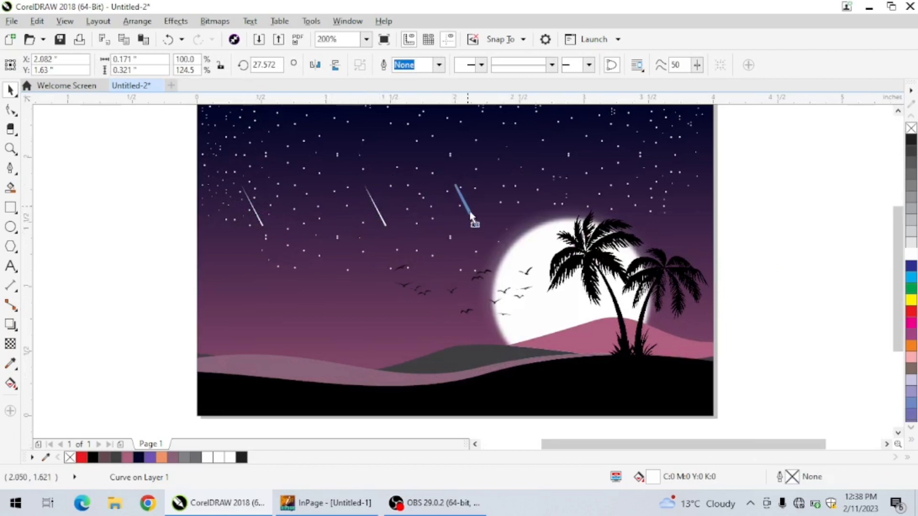
pyautogui.moveTo(481, 211); pyautogui.dragTo(482, 211)
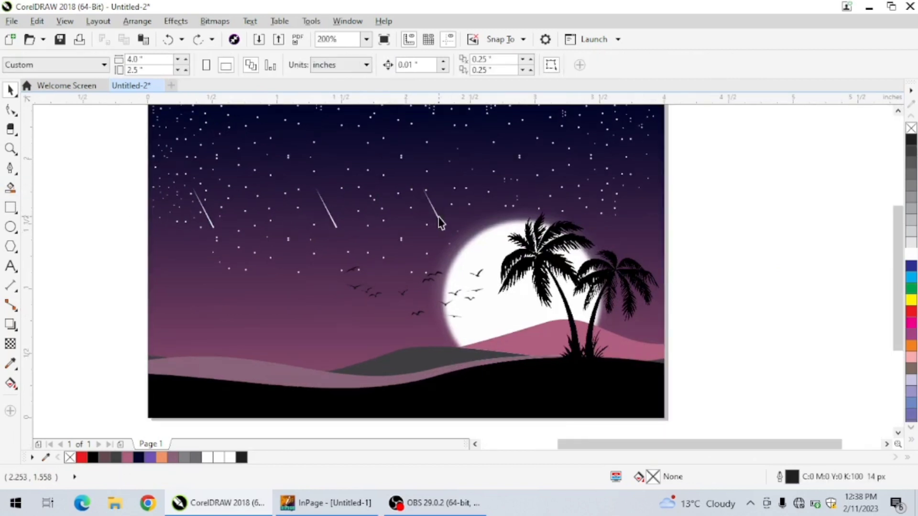
pyautogui.click(438, 217)
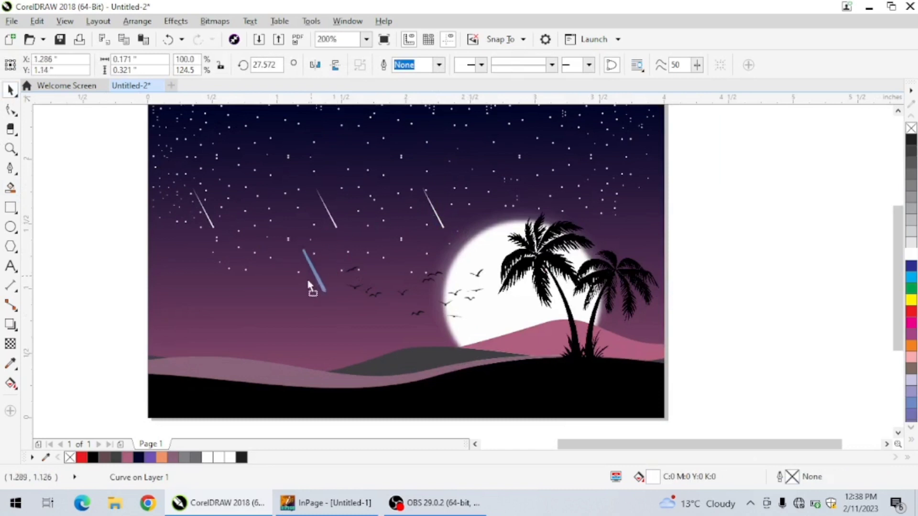
pyautogui.moveTo(285, 260); pyautogui.dragTo(284, 257)
pyautogui.click(74, 233)
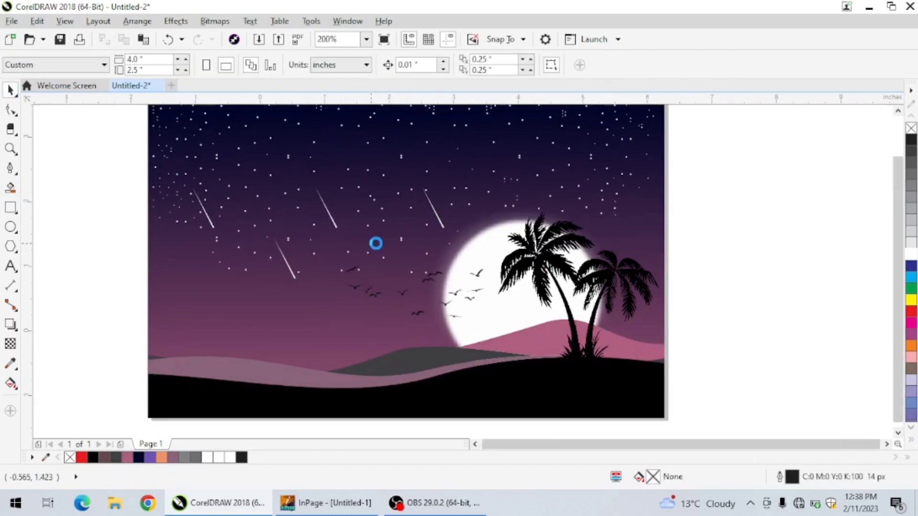
# Copy the middle shooting star into the upper sky above it, undoing the misplaced first attempt
pyautogui.scroll(-1, 373, 243)
pyautogui.scroll(1, 343, 223)
pyautogui.click(362, 244)
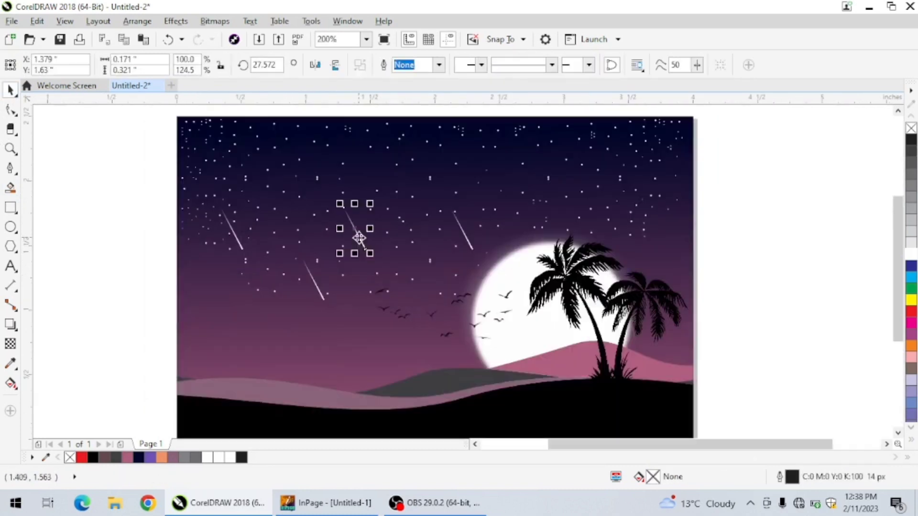
pyautogui.moveTo(356, 238); pyautogui.dragTo(364, 199)
pyautogui.hotkey('ctrl', 'z')
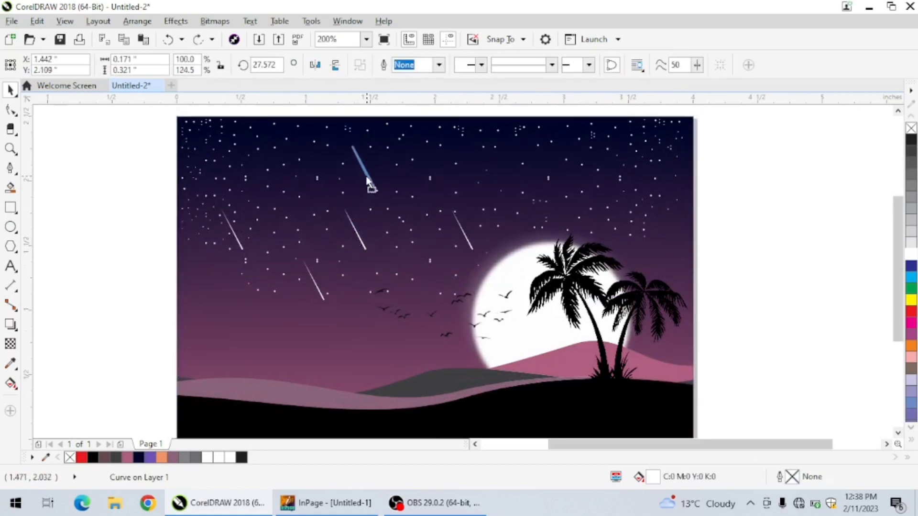
pyautogui.click(163, 191)
pyautogui.scroll(-2, 385, 233)
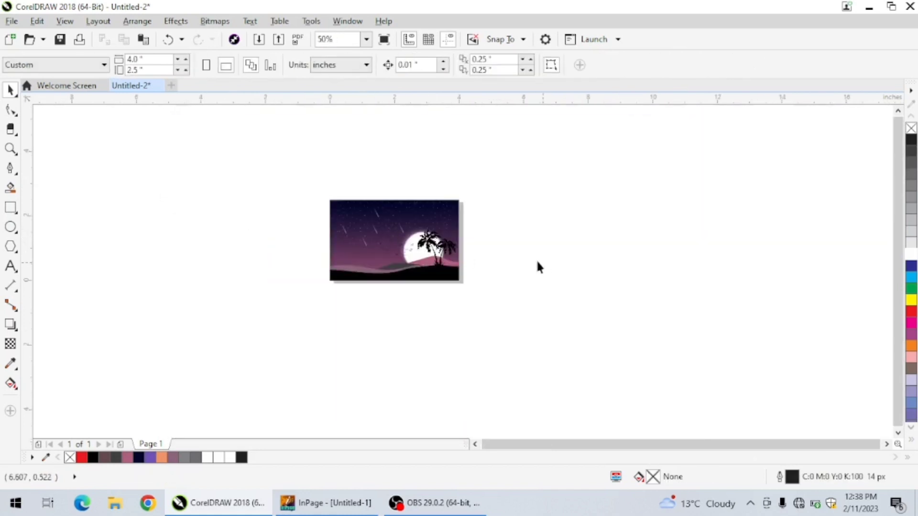
# Review the composition of shooting stars, birds and palms, ending with the whole page fitted in view
pyautogui.scroll(2, 382, 230)
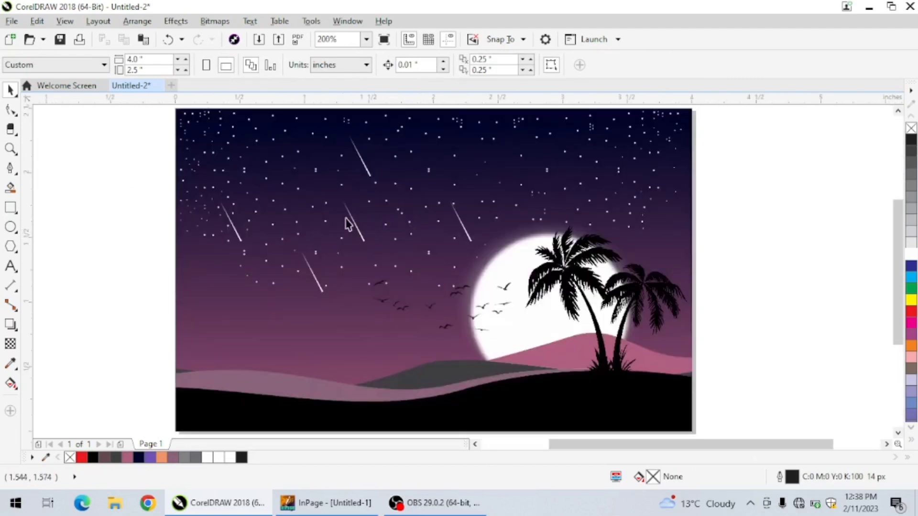
pyautogui.scroll(-2, 351, 243)
pyautogui.scroll(1, 353, 215)
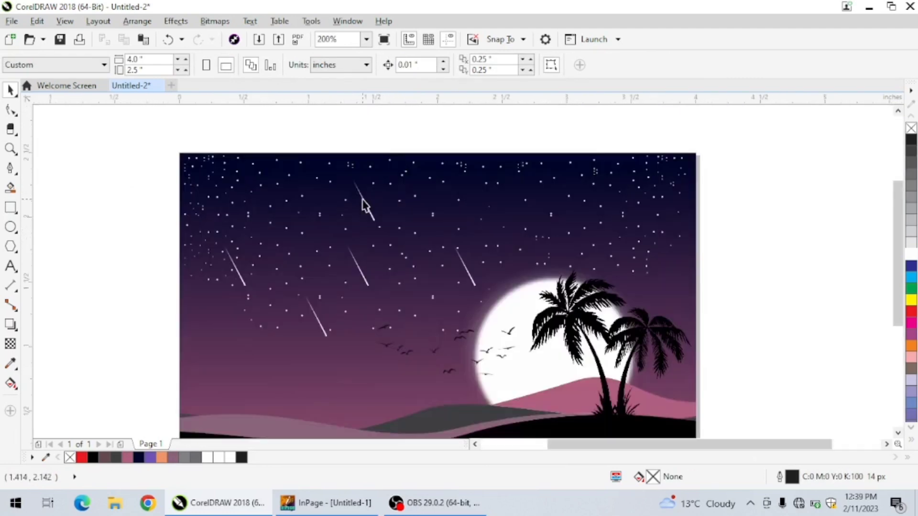
pyautogui.click(363, 200)
pyautogui.click(143, 203)
pyautogui.scroll(-1, 423, 213)
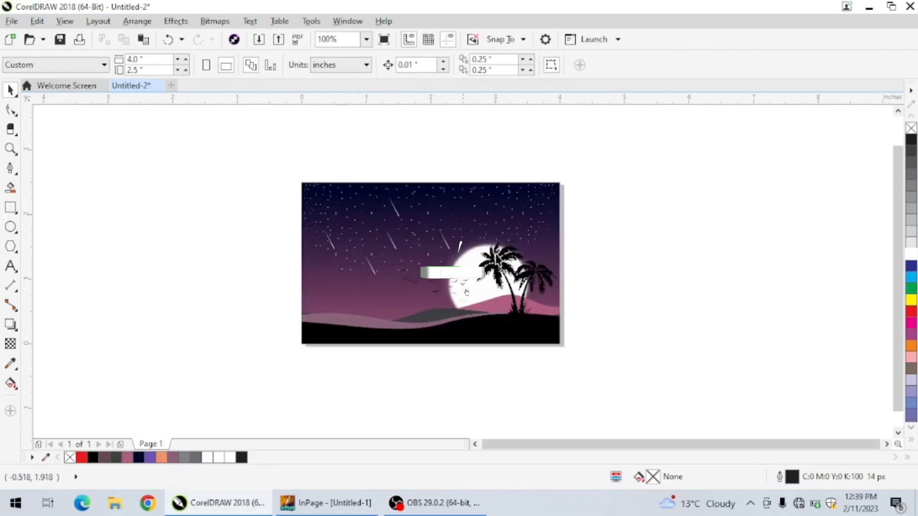
pyautogui.scroll(1, 451, 257)
pyautogui.scroll(-1, 395, 247)
pyautogui.press('F4')
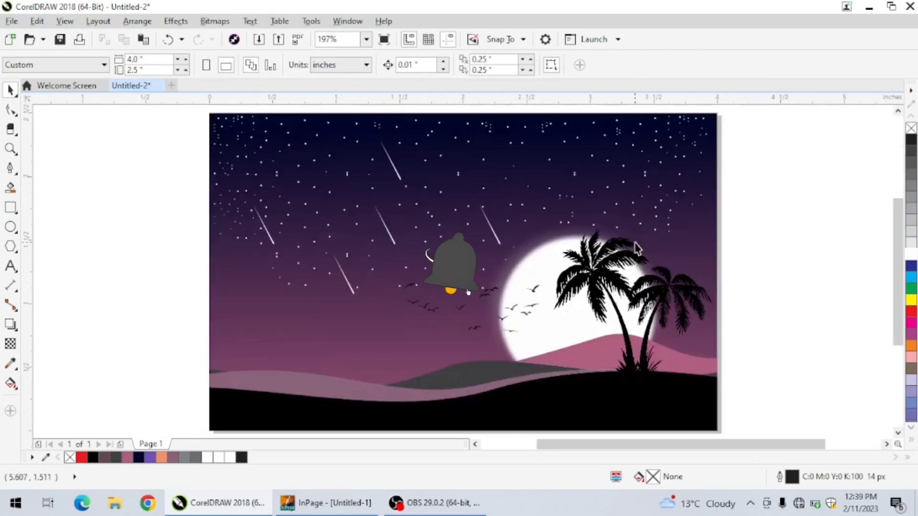